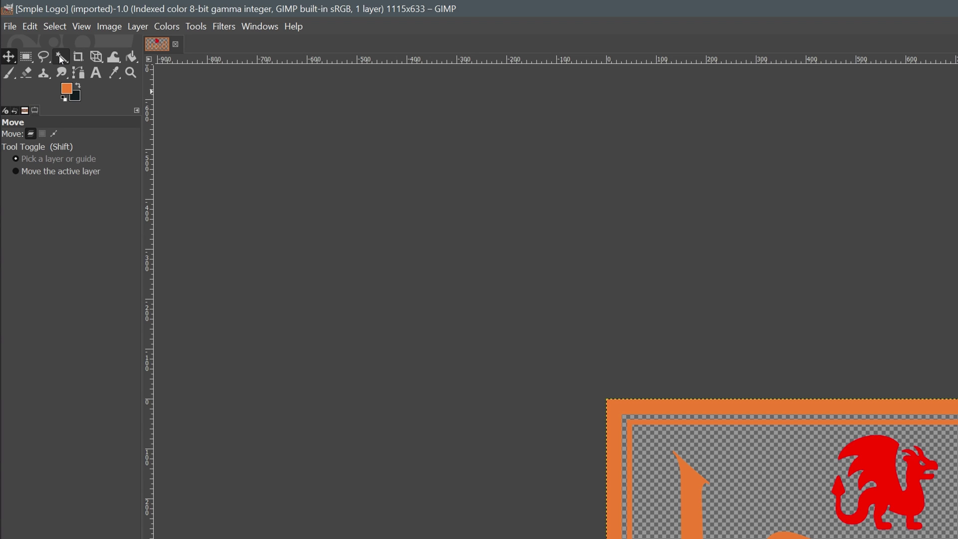
- Fuzzy-select the outer border, convert it to a path and name it Outline1
click(60, 58)
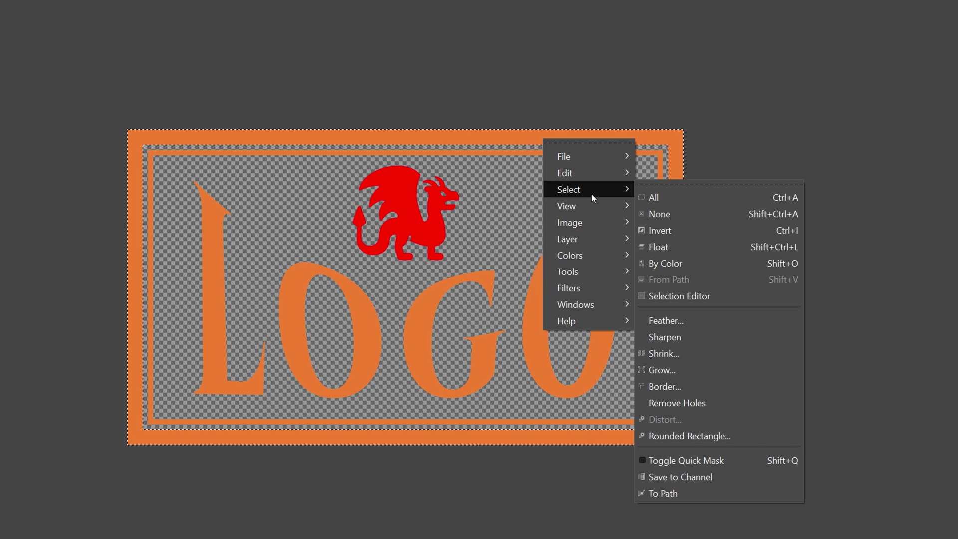
click(680, 492)
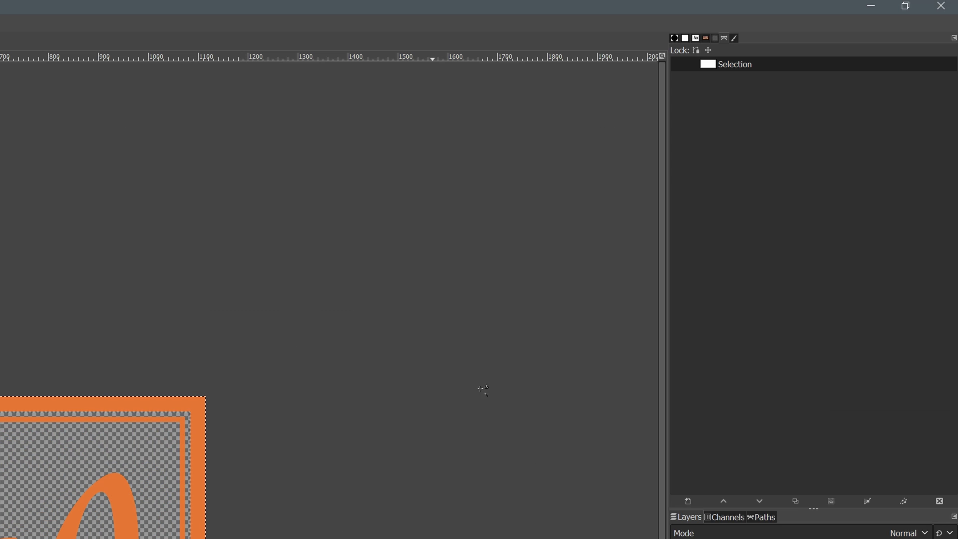
double_click(752, 66)
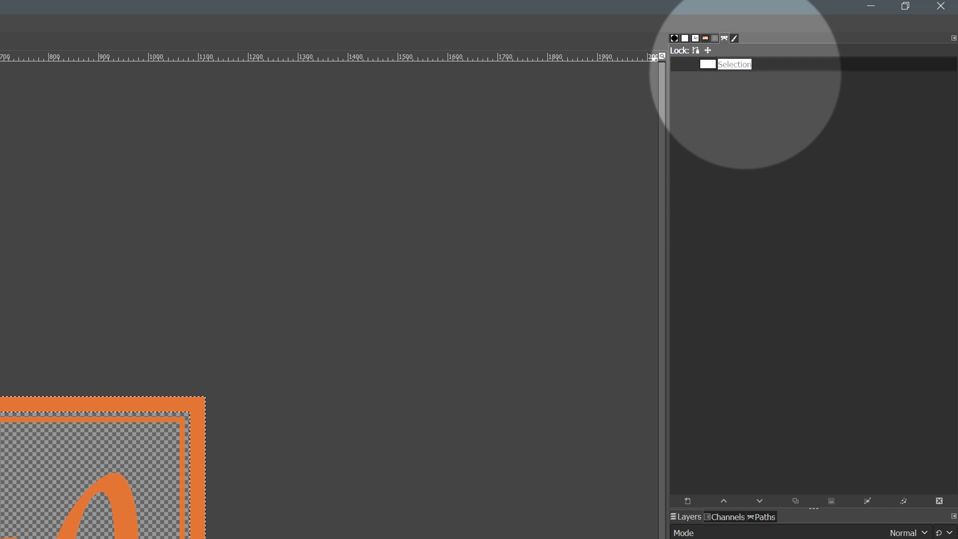
text(Outline1)
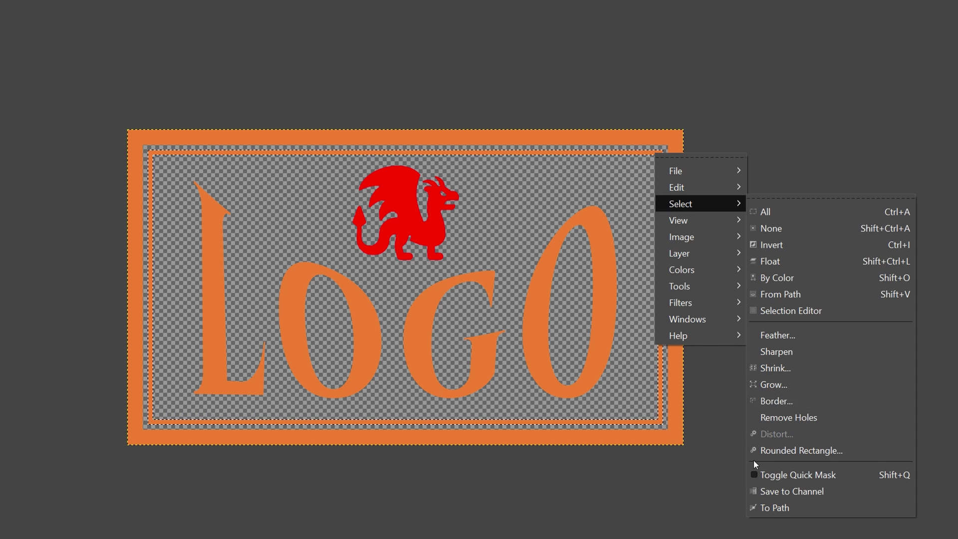
- Turn the inner border, dragon and lettering into paths named Outline2, LogoImage and LogoText
click(792, 505)
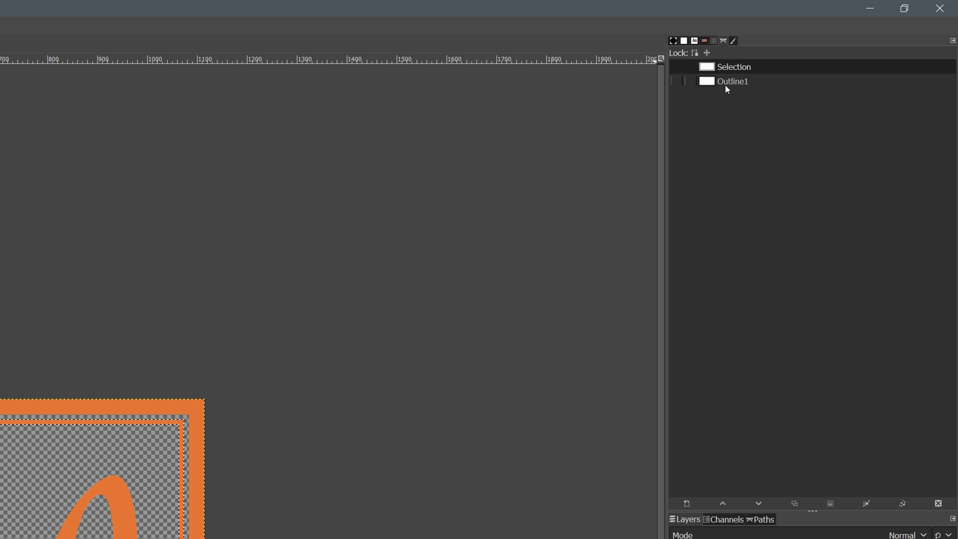
double_click(743, 70)
text(Outline2)
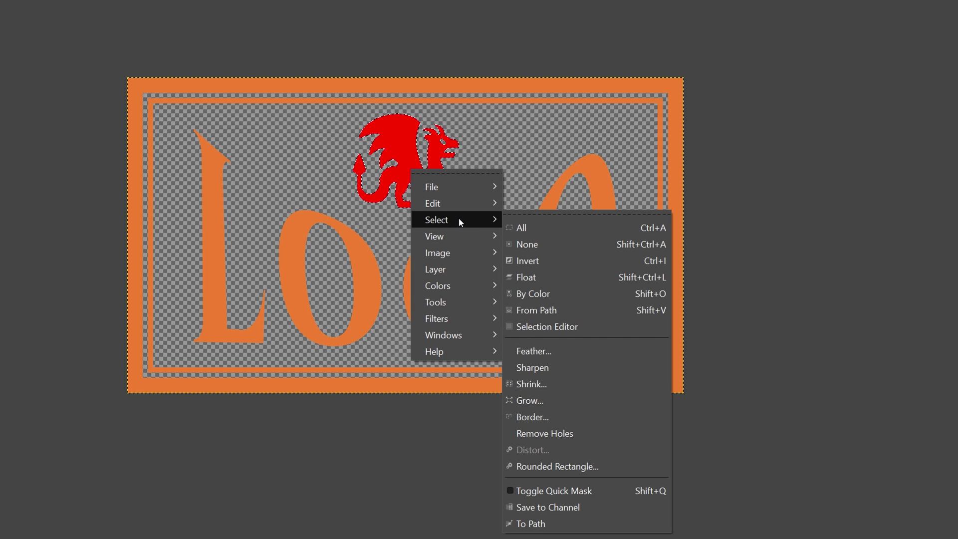
click(560, 508)
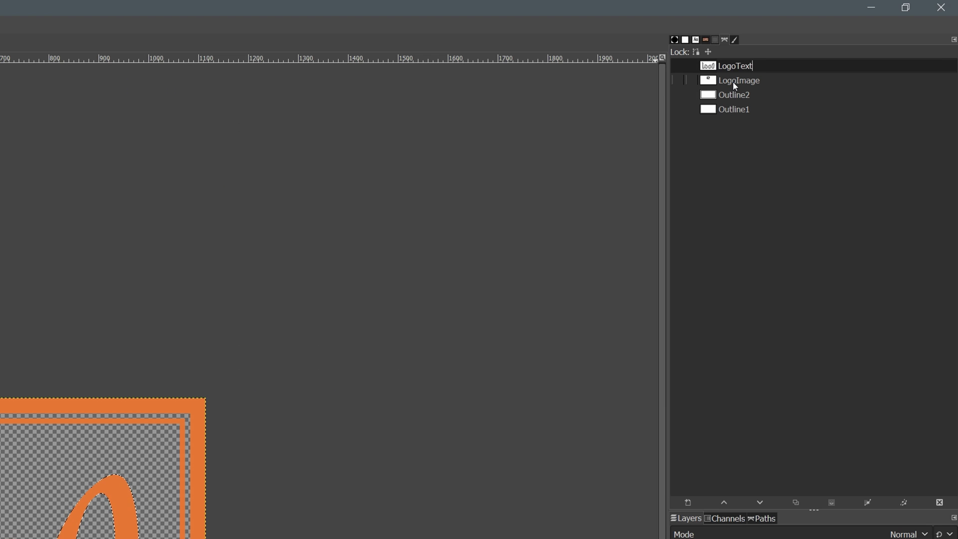
key(Return)
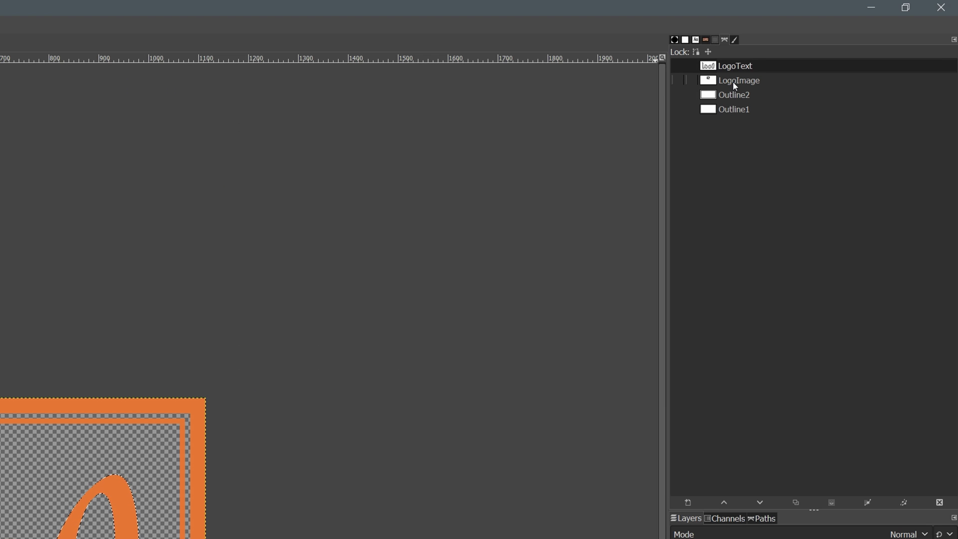
click(734, 83)
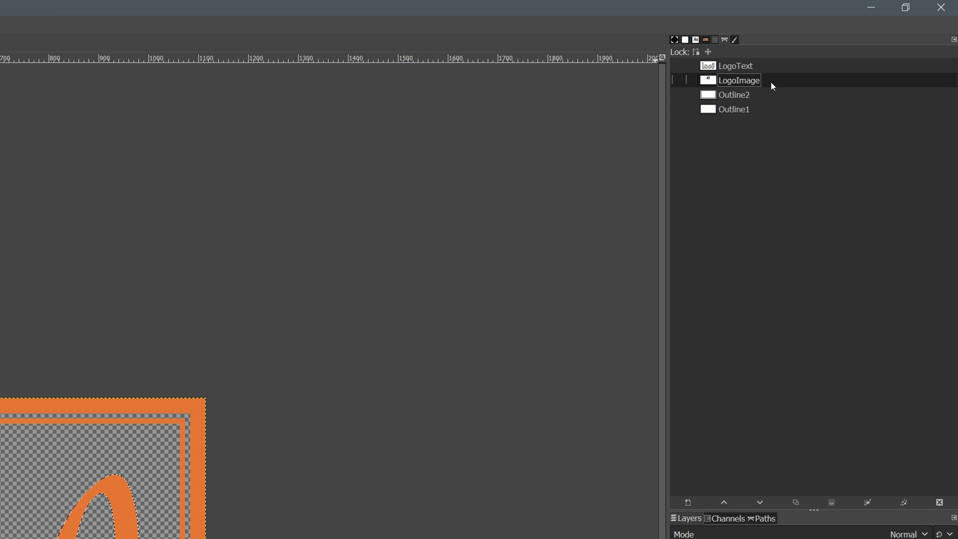
- Export every path in the image to SampleLogo.svg with 'Export all paths from this image'
right_click(750, 196)
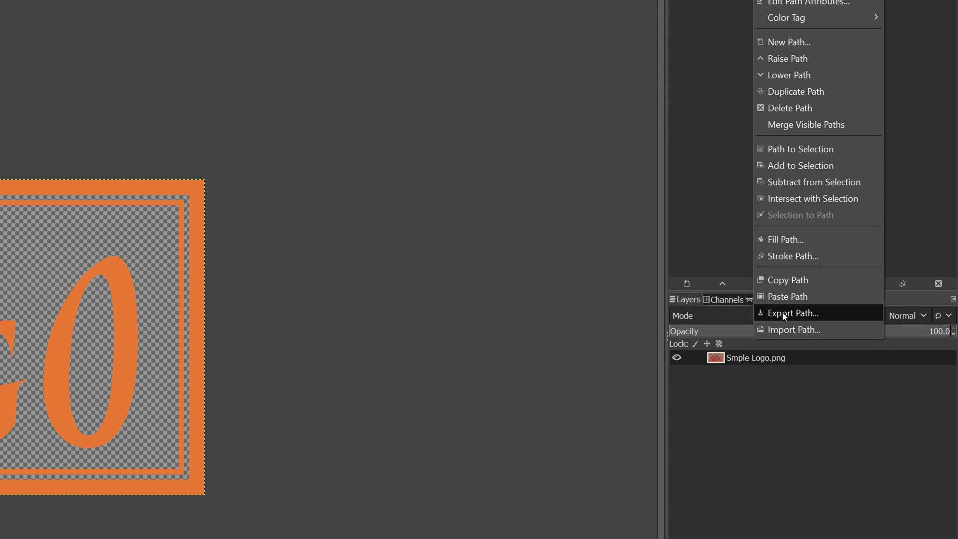
click(784, 316)
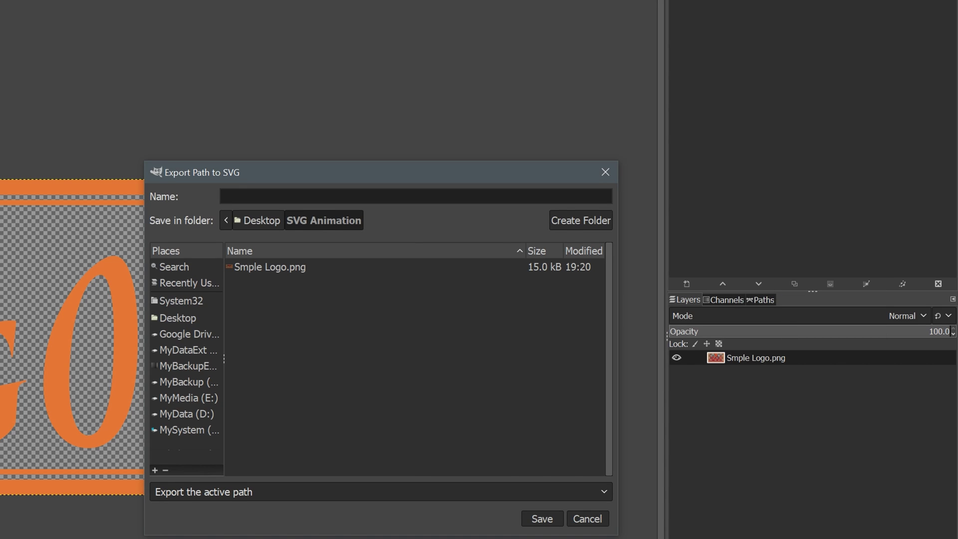
text(SampleLogo.svg)
click(281, 487)
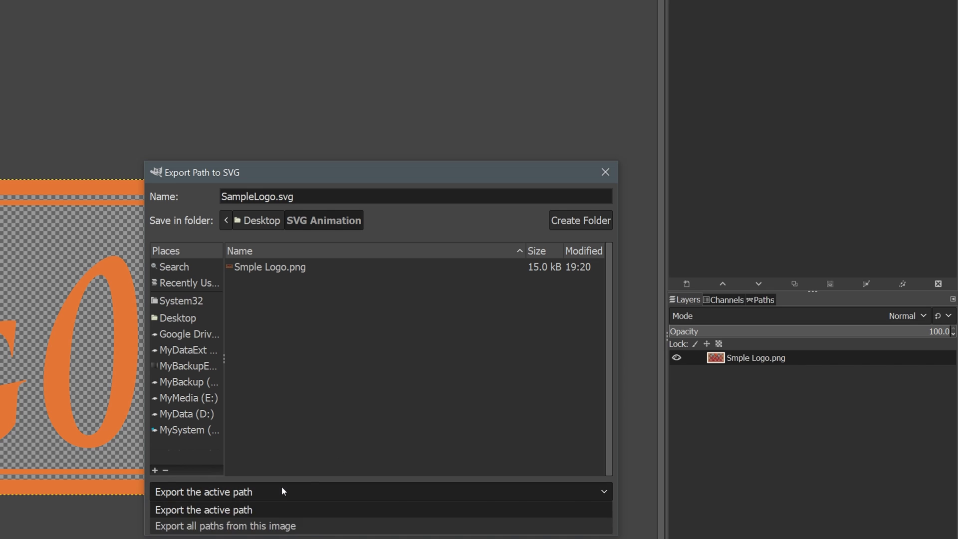
click(193, 526)
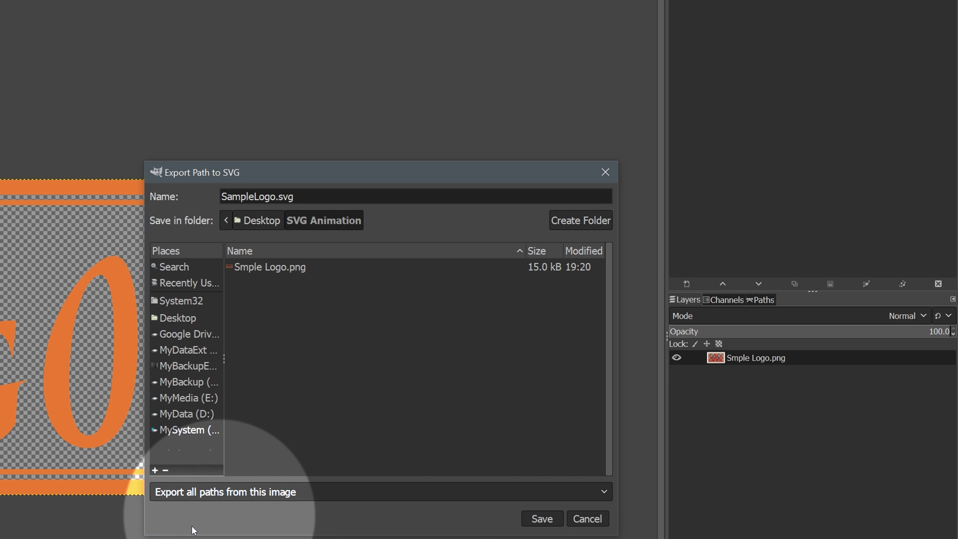
click(542, 519)
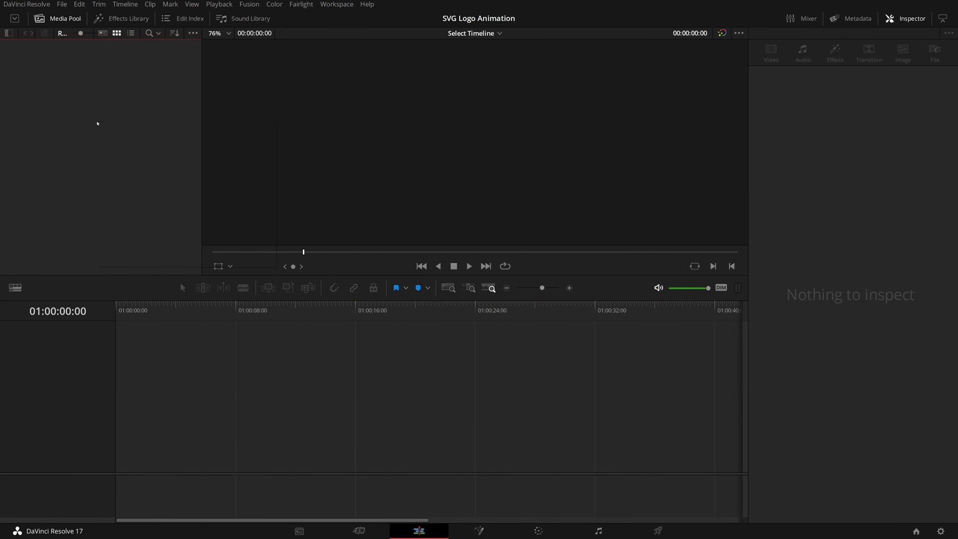
- Create a new Fusion Composition clip named Logo Animation in the media pool
right_click(97, 123)
click(135, 167)
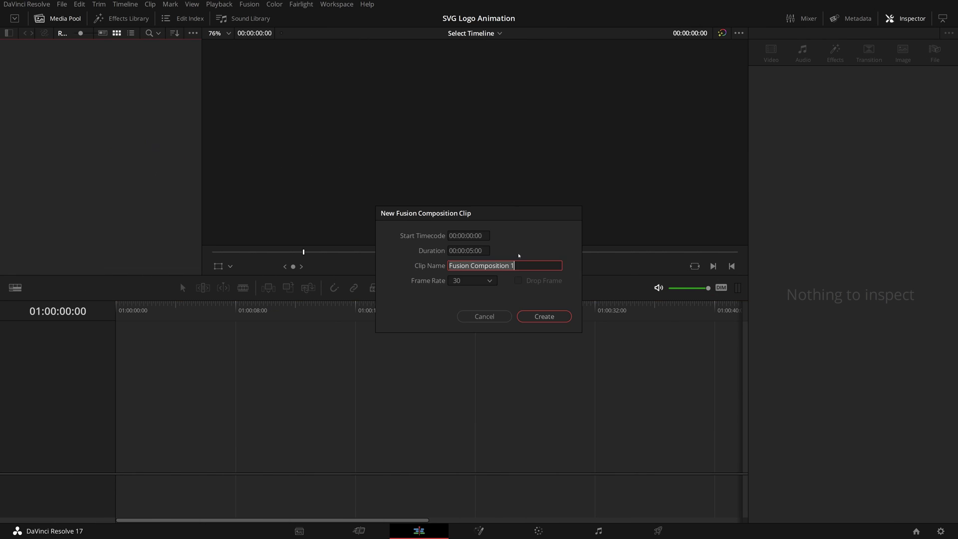
text(Logo A)
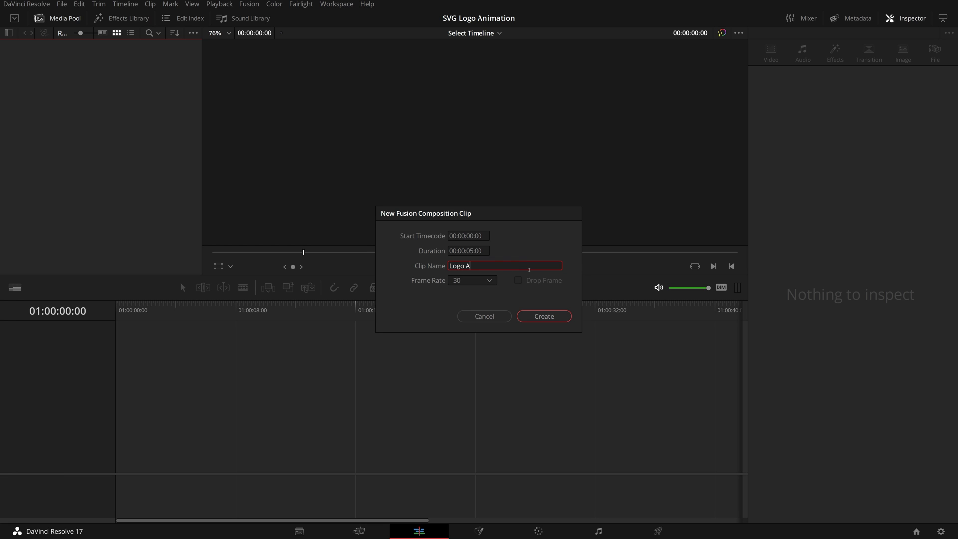
text(nimation)
key(Return)
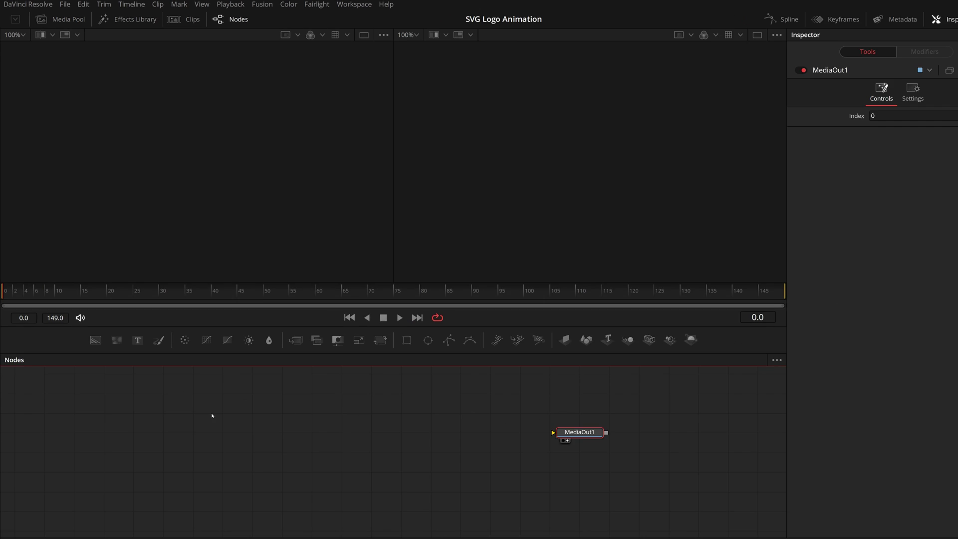
- Import SampleLogo.svg into Fusion through Import > SVG, with width 1600 and height 908
click(286, 6)
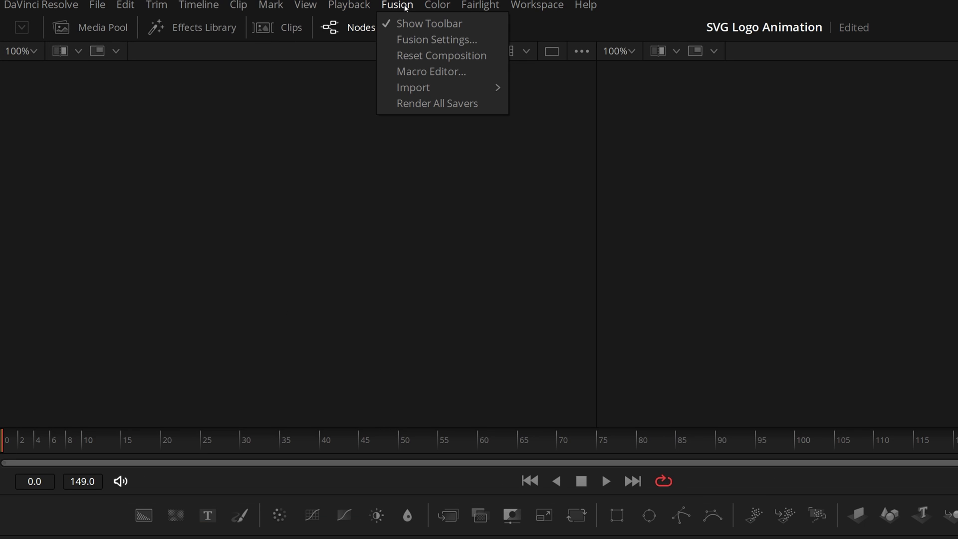
mouse_move(478, 87)
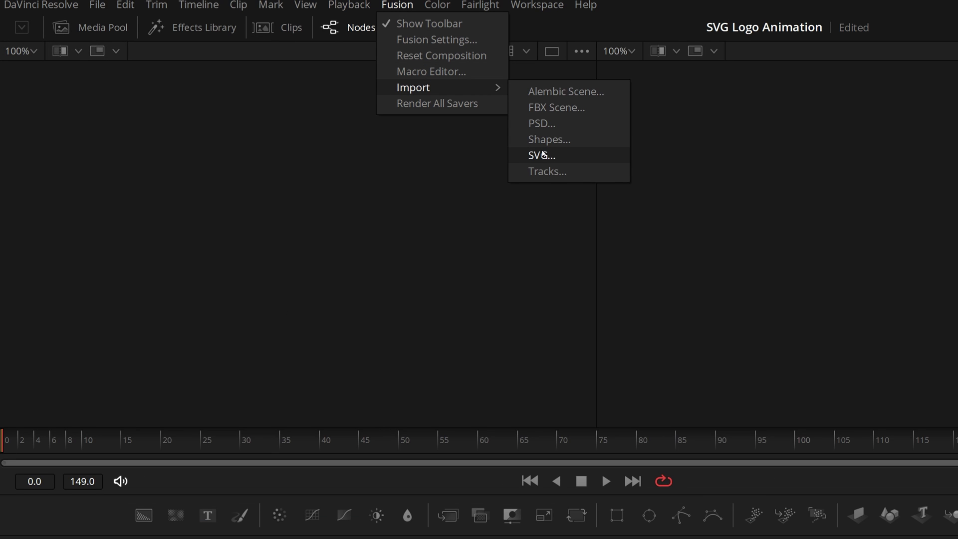
click(542, 155)
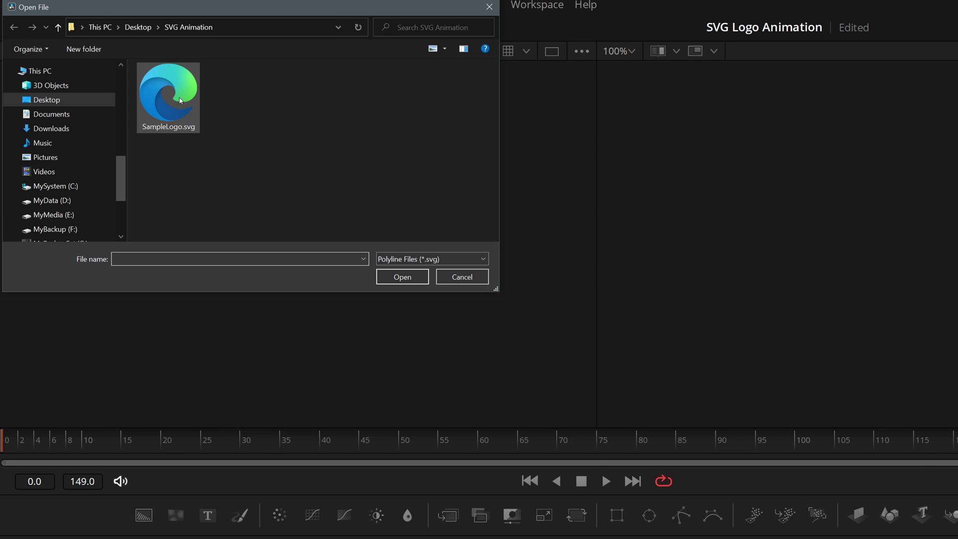
double_click(168, 95)
double_click(627, 230)
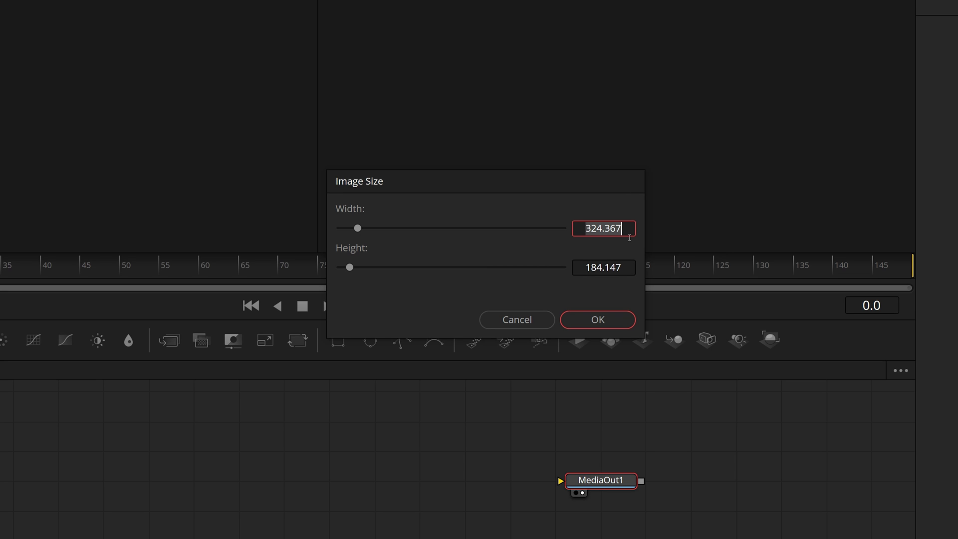
text(1600)
key(Tab)
text(908.0)
click(597, 321)
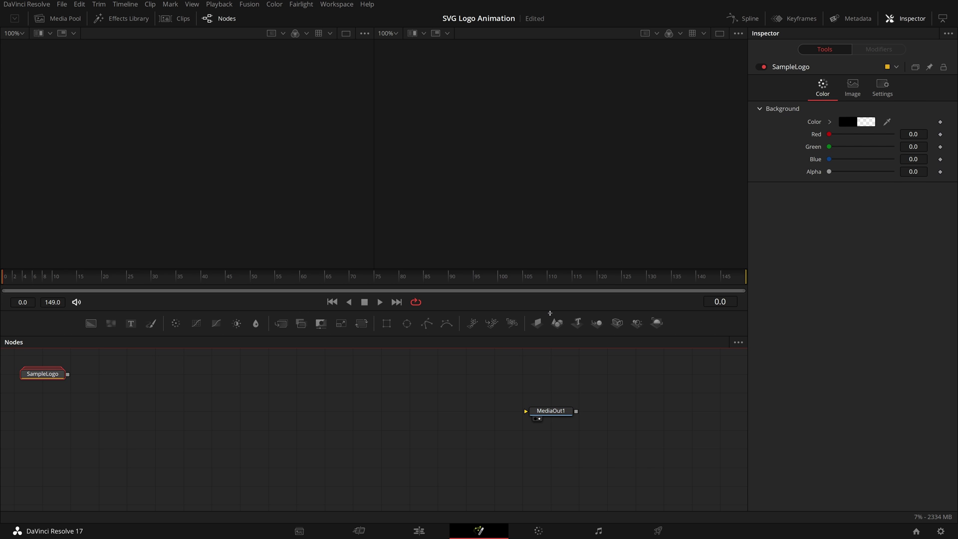
- Connect the SampleLogo node to MediaOut1, expand its group, and tidy the node layout
drag(62, 379, 545, 415)
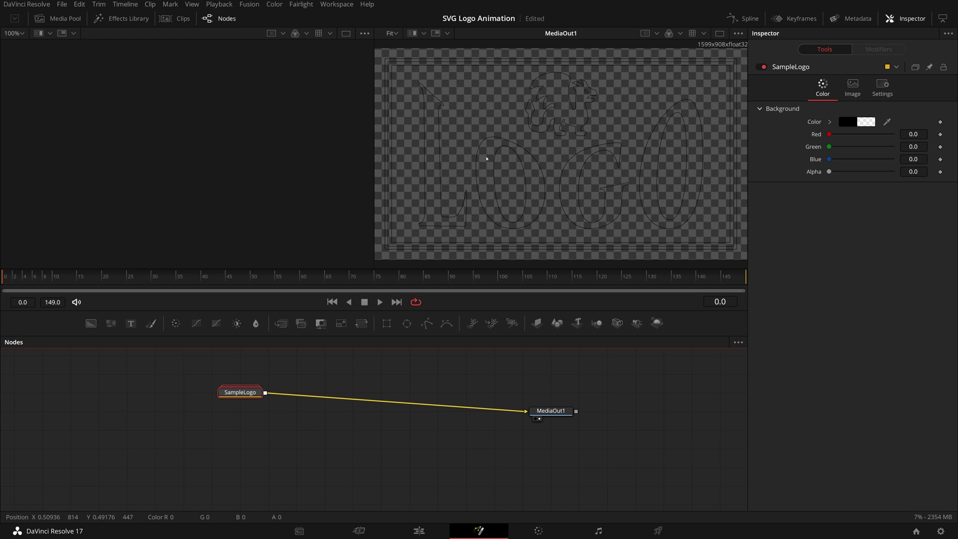
double_click(242, 393)
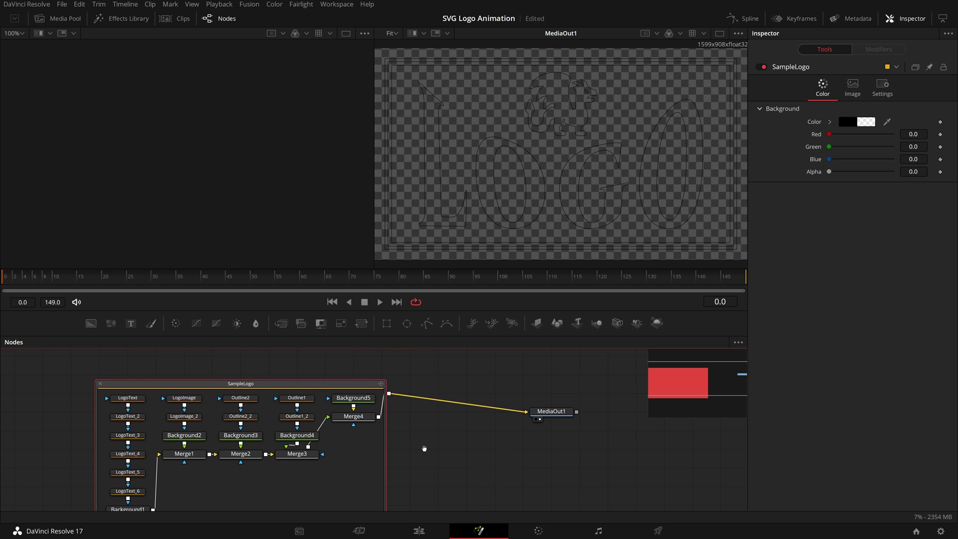
drag(423, 449, 427, 423)
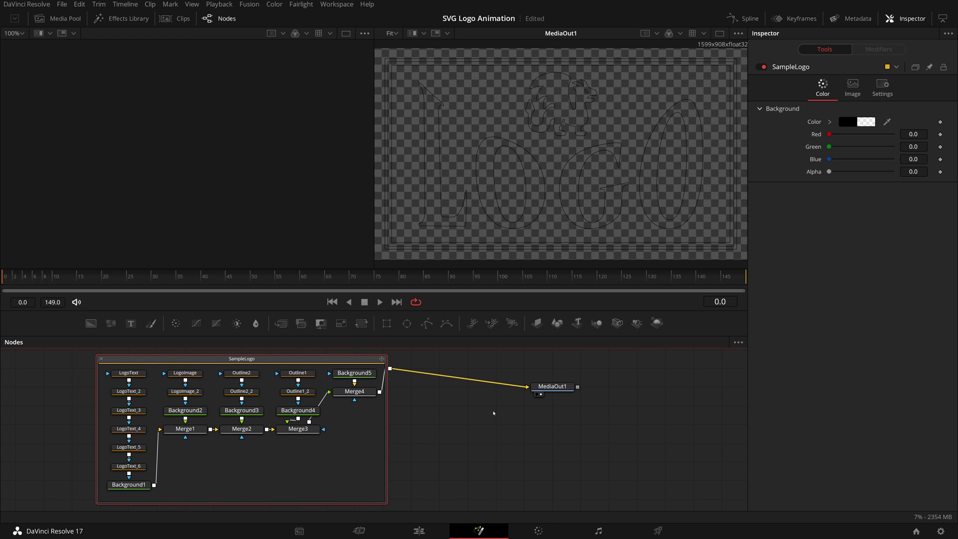
drag(551, 386, 551, 367)
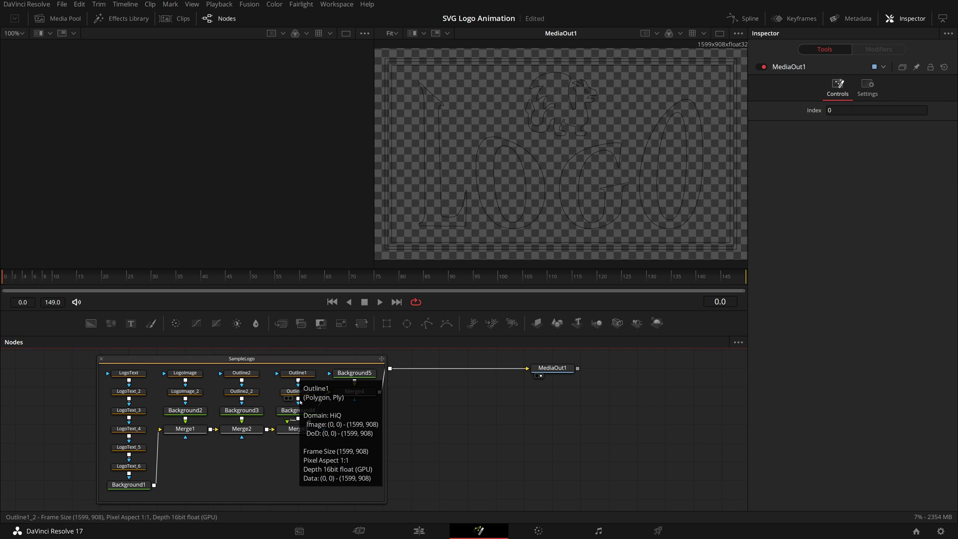
click(264, 450)
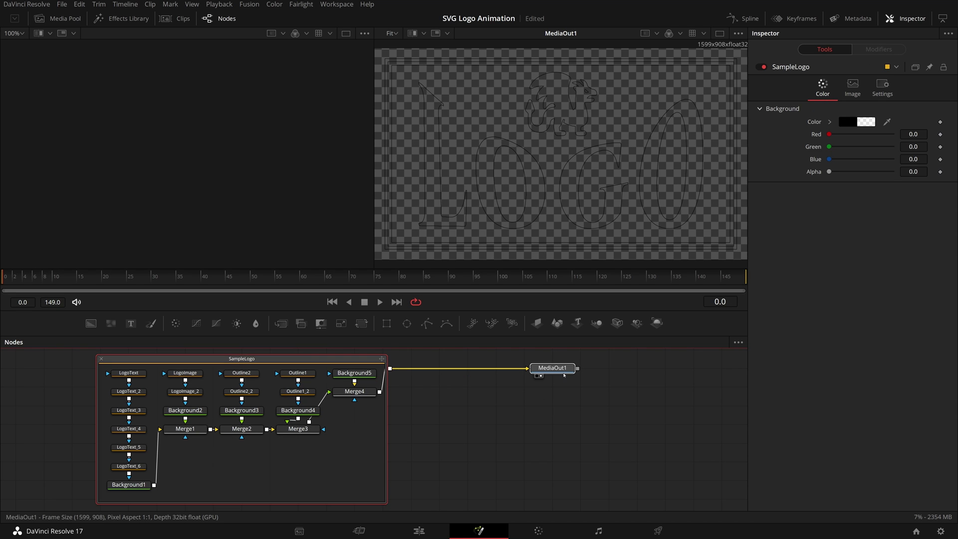
click(552, 368)
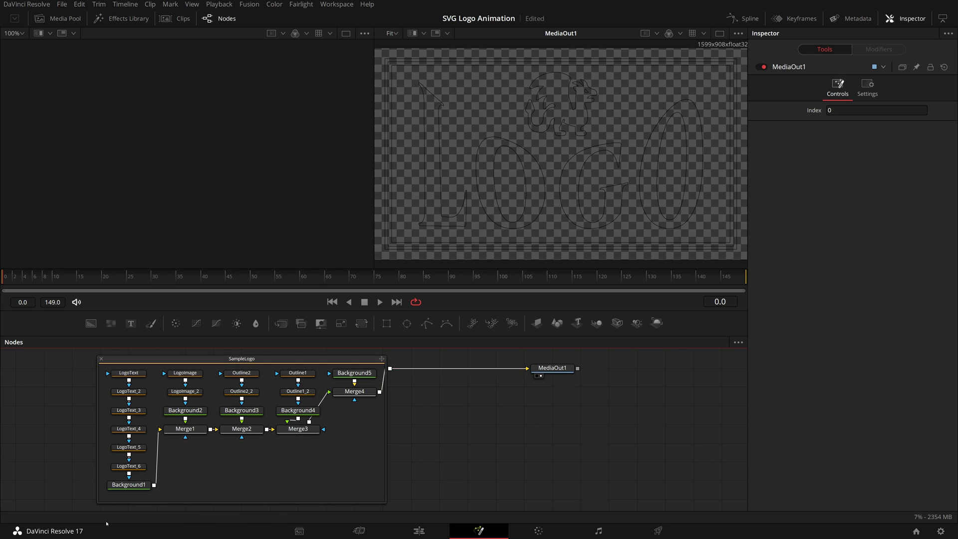
- Set Background1's colour to orange #ed7d31
click(136, 484)
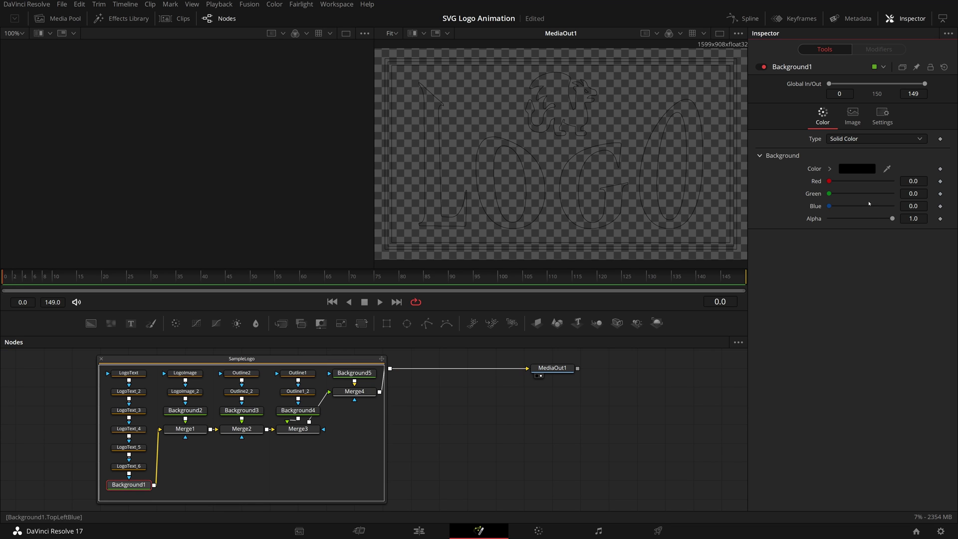
click(856, 168)
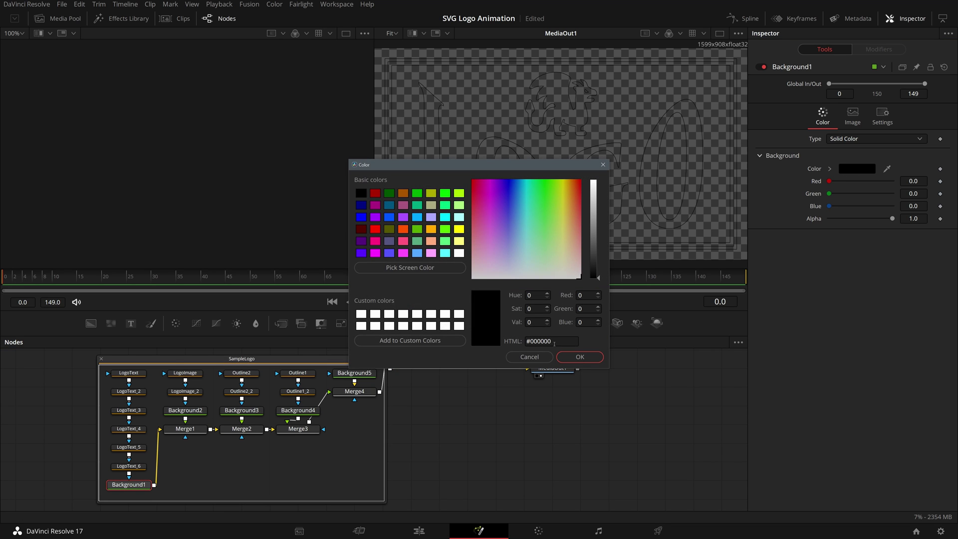
click(543, 342)
double_click(543, 342)
text(ed7d31)
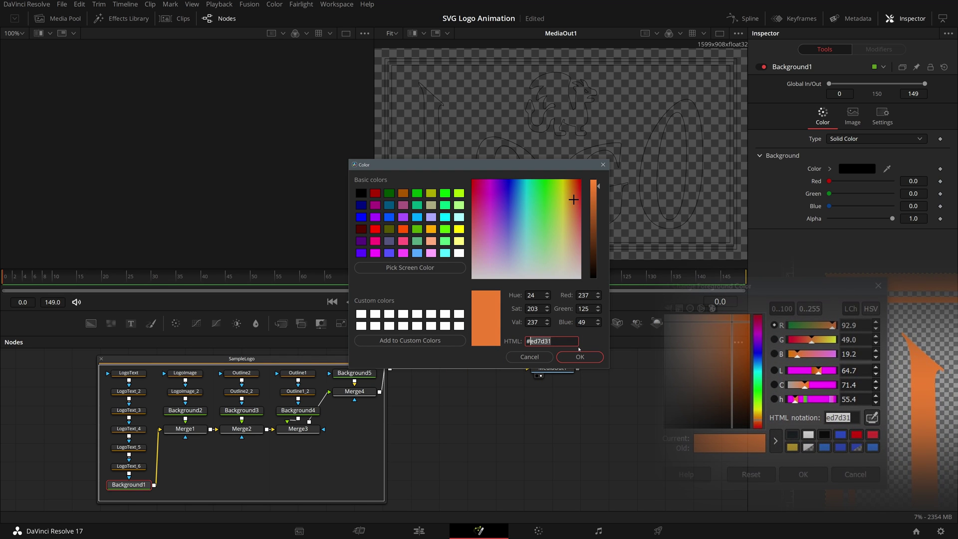
click(580, 355)
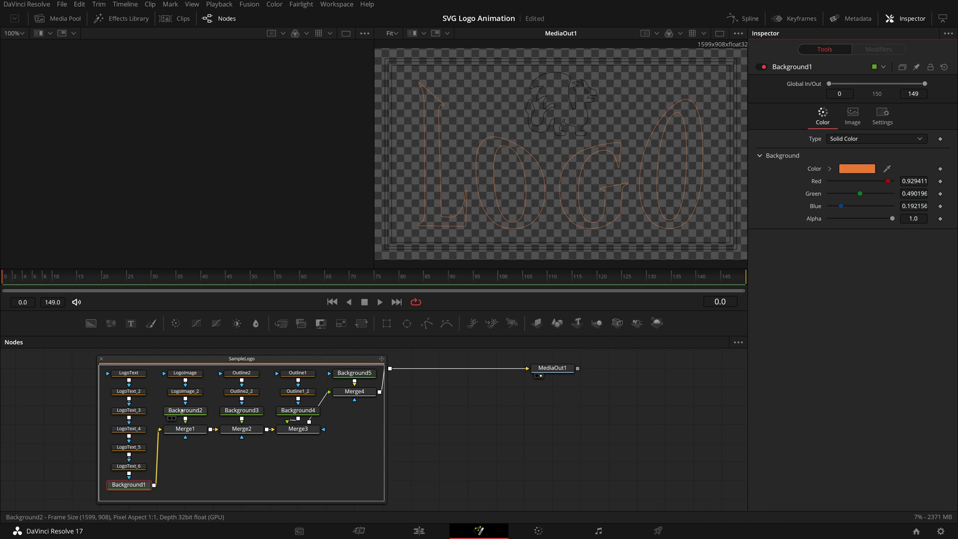
- Set Background2's colour to red for the dragon
click(185, 410)
click(857, 168)
click(375, 229)
click(580, 357)
- Set Background3 and Background4 to orange #ed7d31
click(242, 410)
click(856, 169)
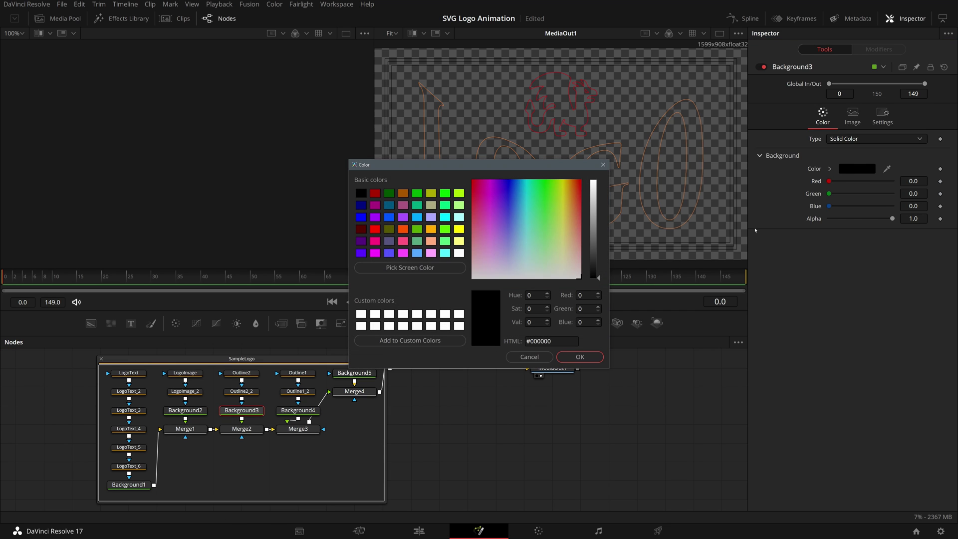
triple_click(535, 336)
text(ed7d31)
click(580, 356)
click(298, 410)
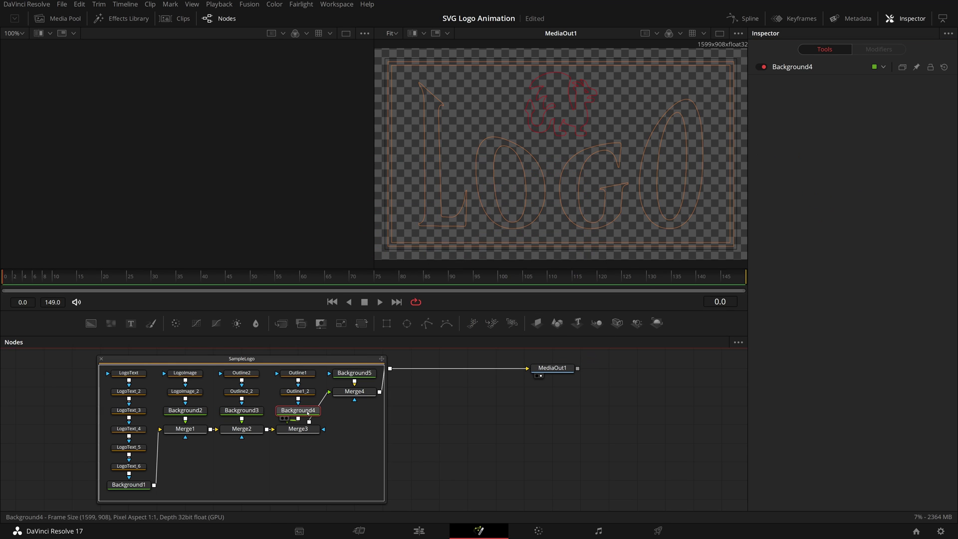
click(857, 168)
text(ed7d31)
click(578, 356)
- Select the six LogoText nodes and raise LogoText's Border Width from 0.000896 to 0.002
drag(103, 368, 149, 476)
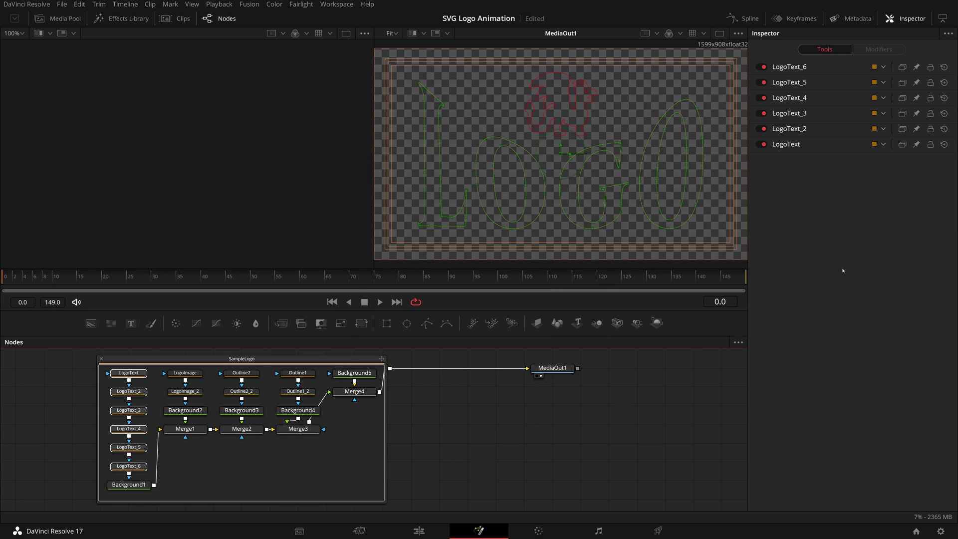
click(792, 144)
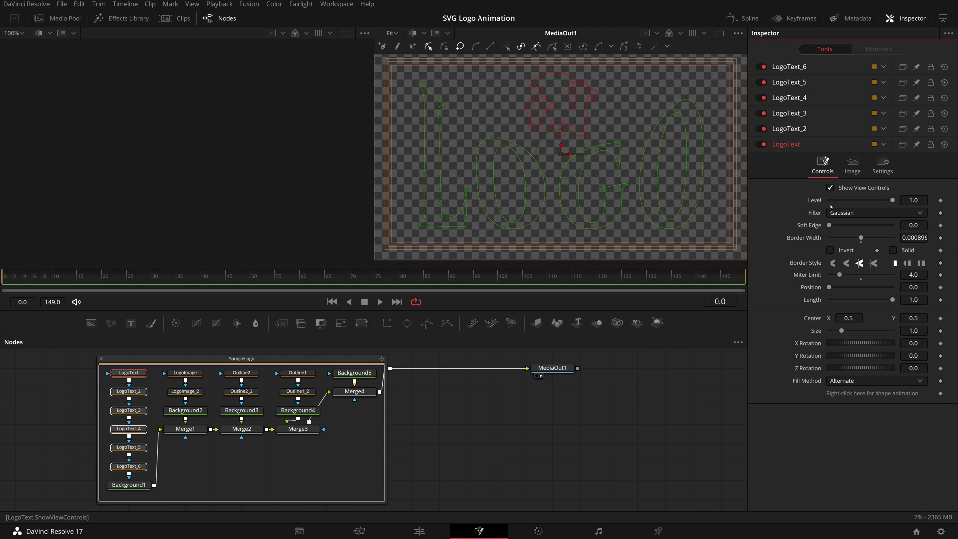
drag(861, 238, 861, 238)
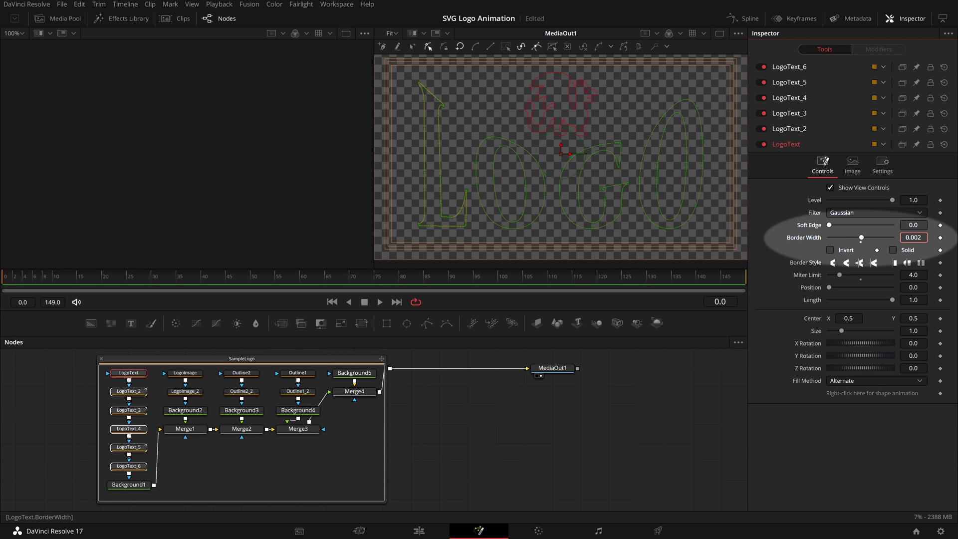
- Keyframe LogoText's Length at 0 on frame 0 and 1.0 on frame 30
key(Home)
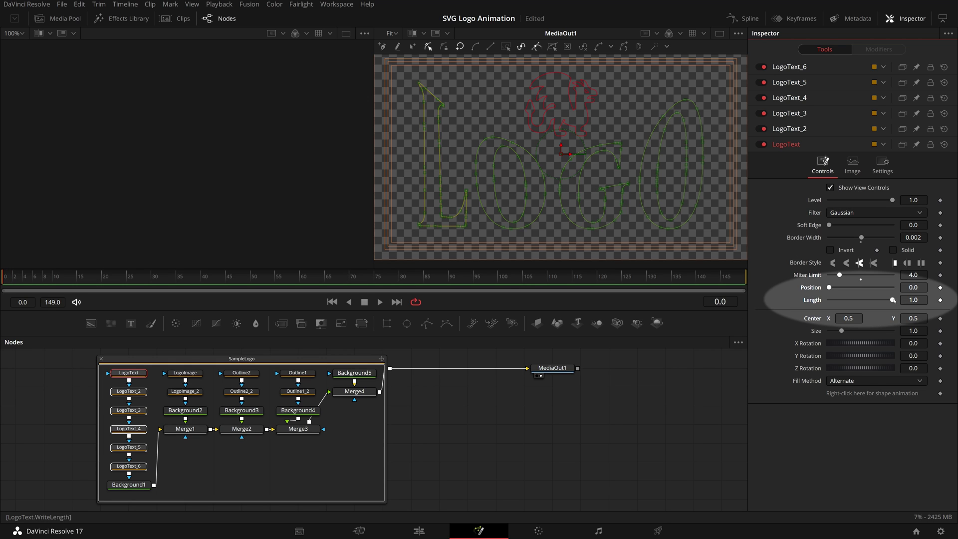
drag(891, 299, 828, 300)
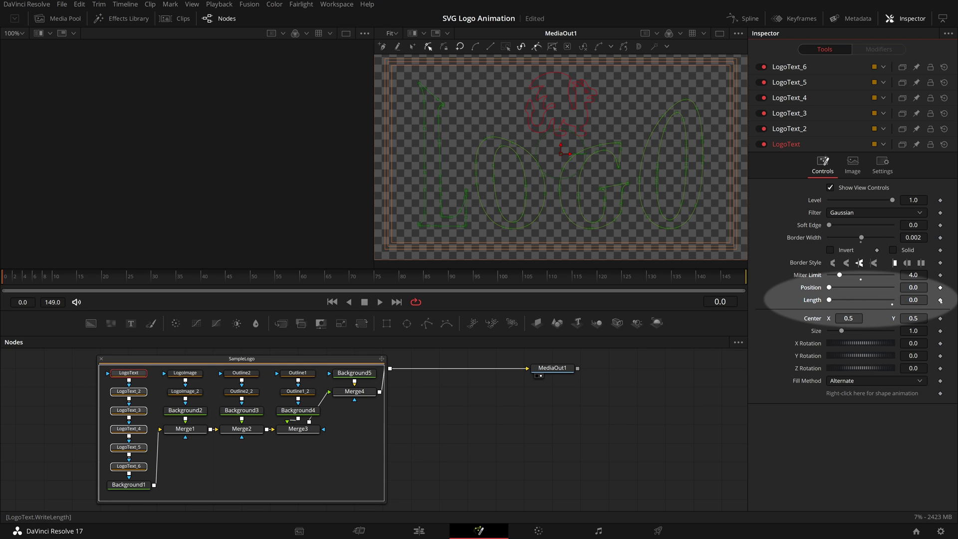
click(940, 300)
click(151, 277)
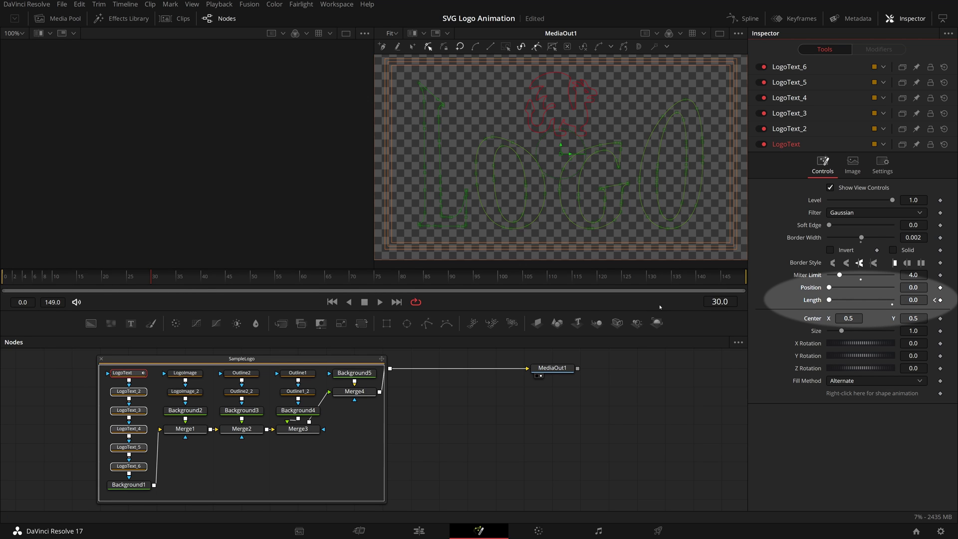
drag(829, 300, 915, 309)
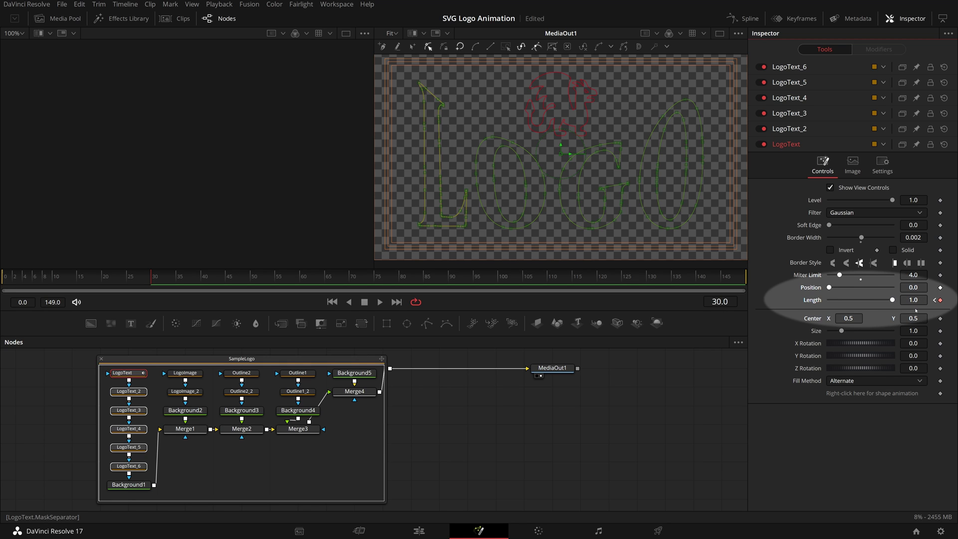
- Hide the view controls and scrub from the start to preview the L drawing in
click(829, 188)
click(12, 279)
mouse_move(12, 281)
mouse_down()
mouse_move(158, 284)
mouse_move(2, 281)
mouse_up()
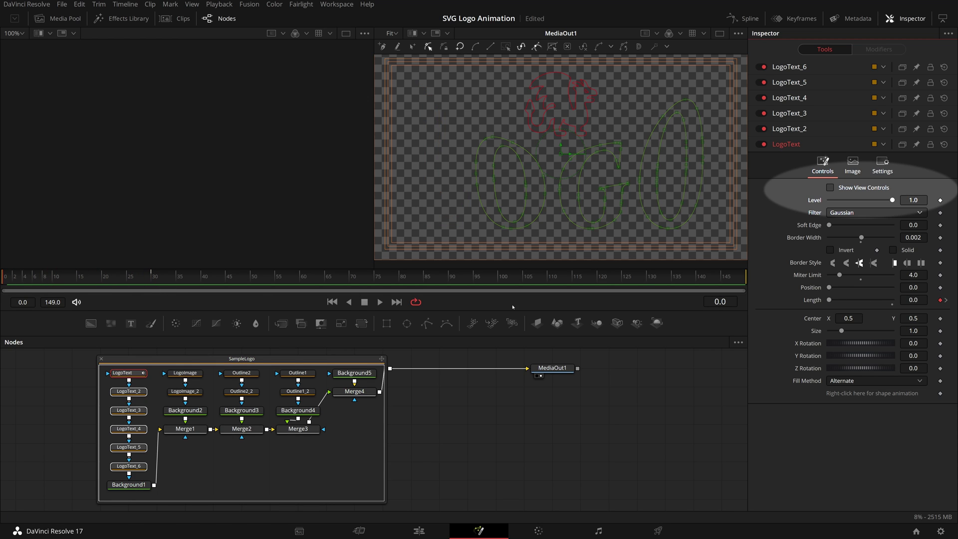
- Thicken LogoText_2's border width and link its Length to LogoText's Length
click(792, 130)
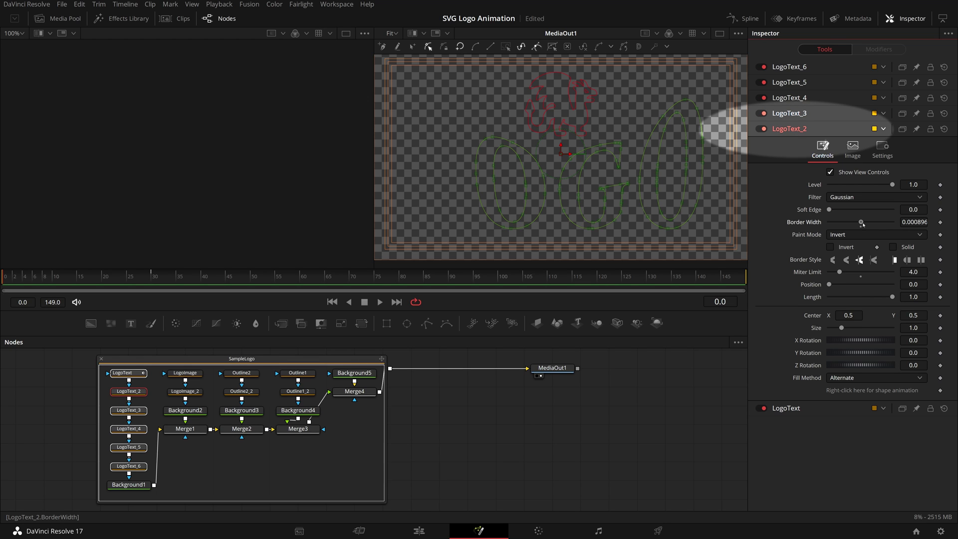
drag(861, 223, 860, 224)
click(920, 223)
text(7)
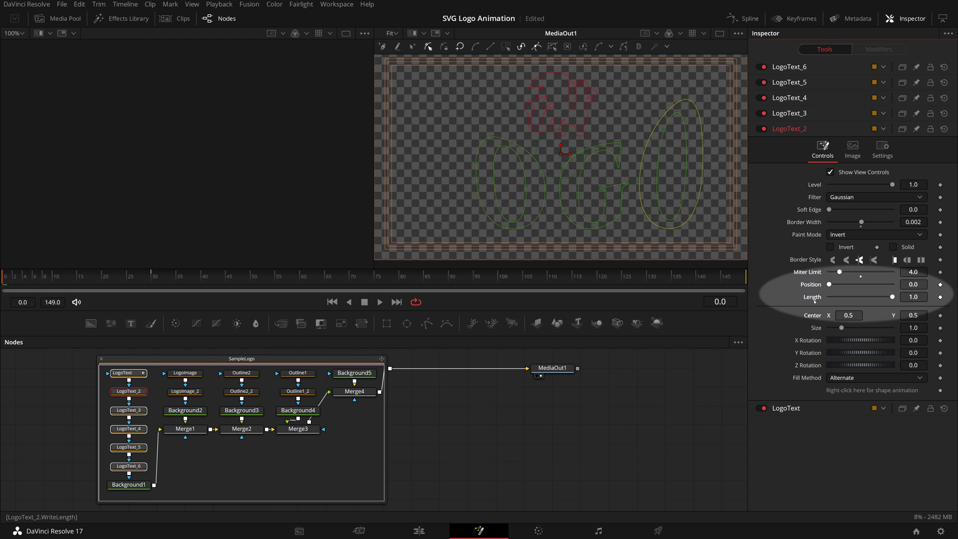
right_click(814, 299)
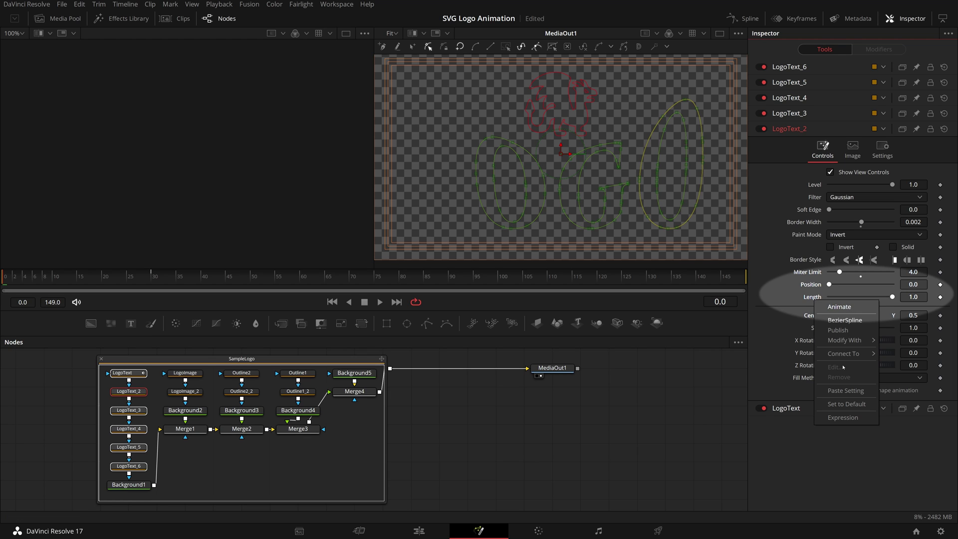
mouse_move(840, 354)
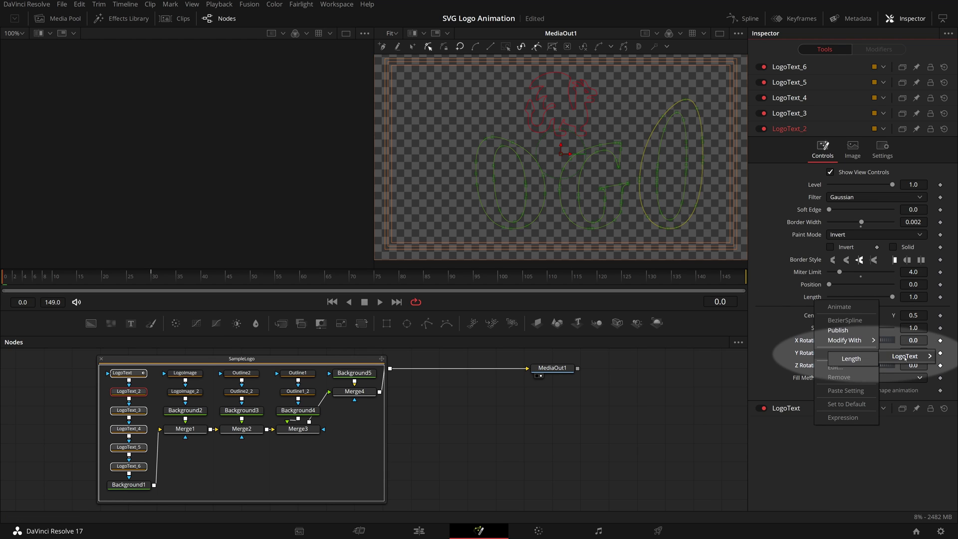
key(Escape)
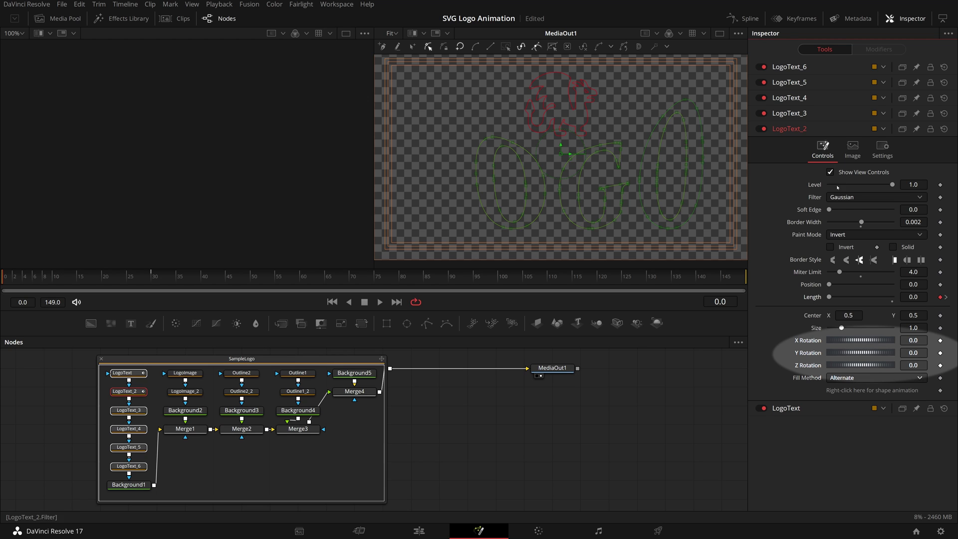
- Link LogoText_3 through LogoText_6 Length to LogoText, then play back the letters drawing in
click(789, 113)
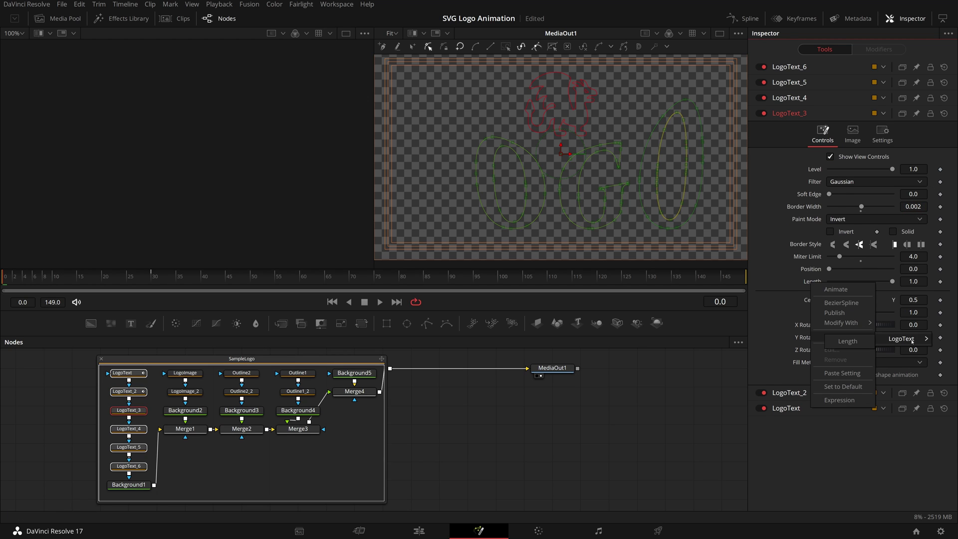
click(792, 98)
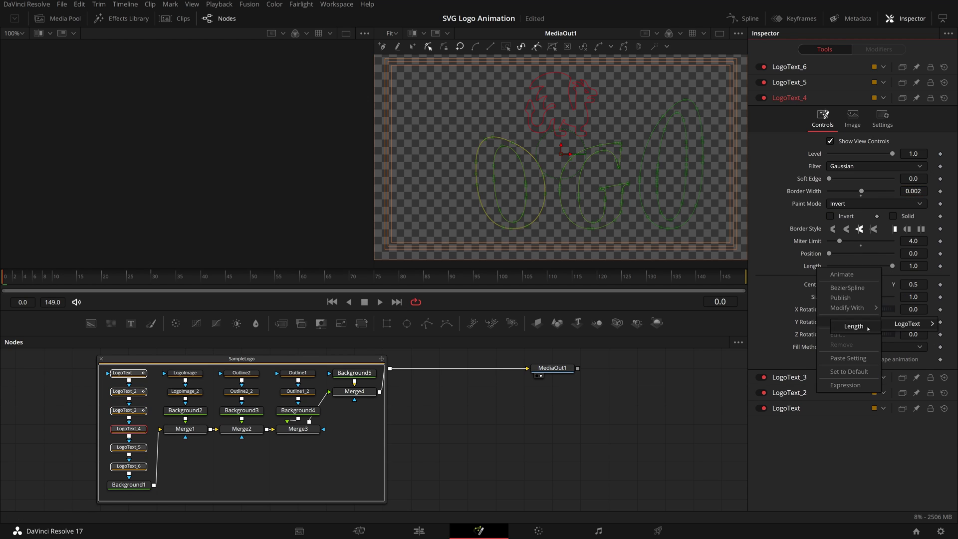
click(789, 83)
right_click(815, 250)
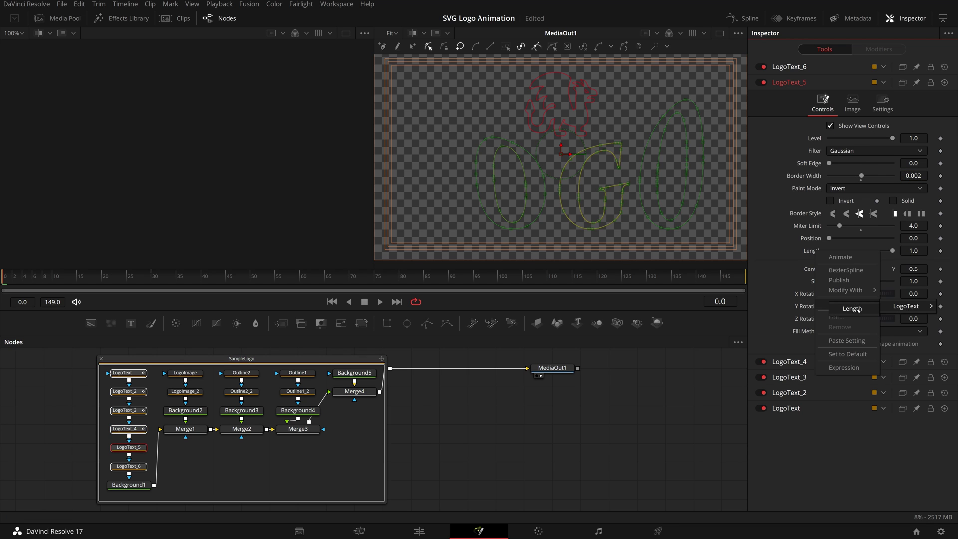
click(788, 66)
click(917, 160)
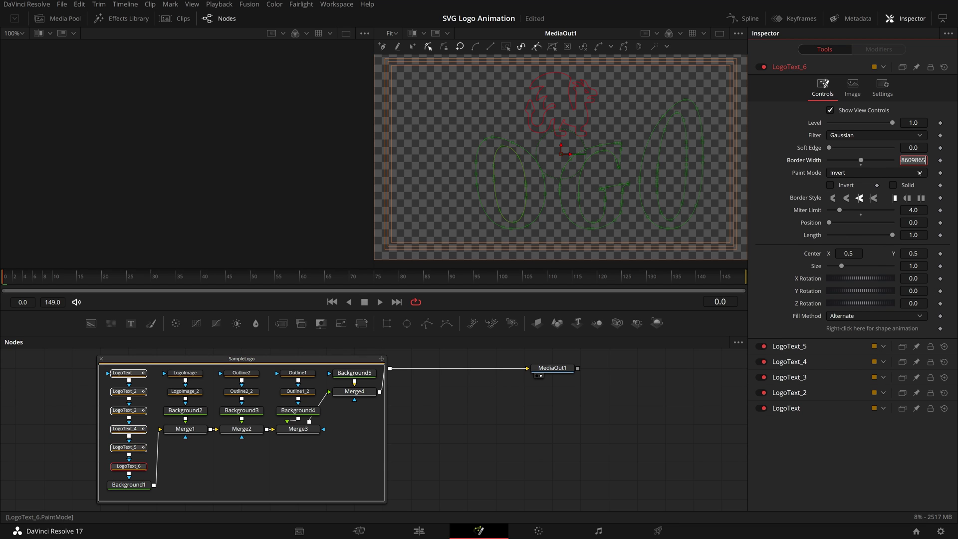
right_click(813, 234)
click(848, 295)
click(45, 391)
key(space)
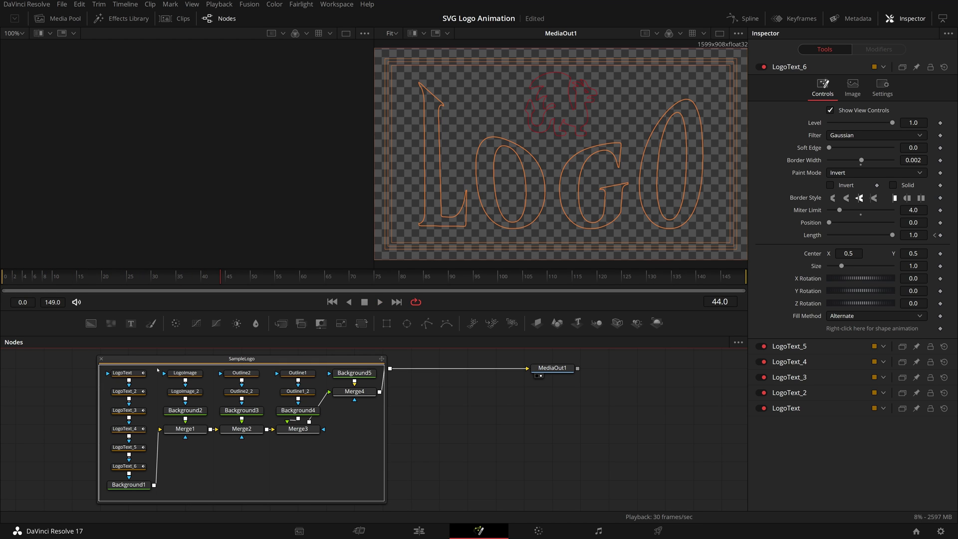
- Give the dragon outline a 0.002 border and animate its Length from 0 to full by frame 55
drag(156, 367, 215, 401)
click(913, 175)
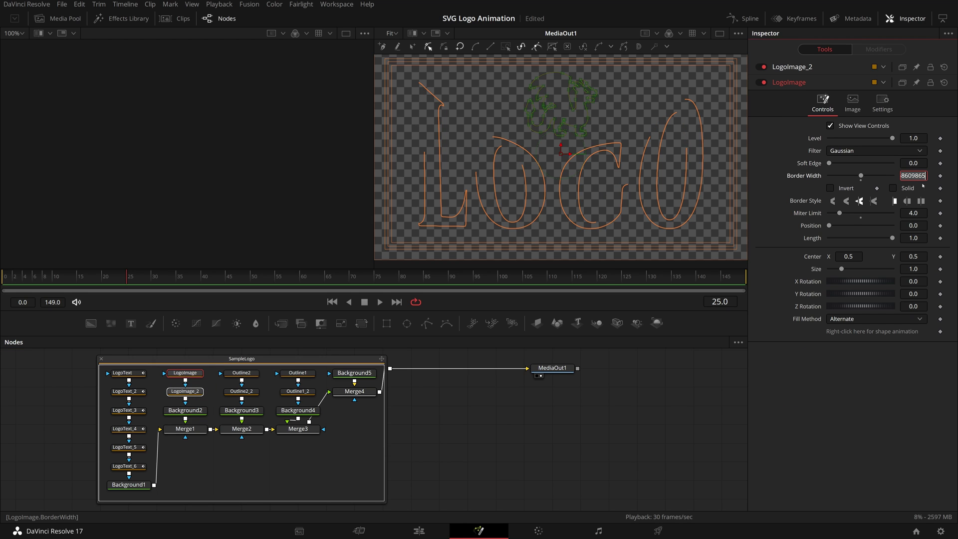
text(0.002)
drag(891, 238, 816, 240)
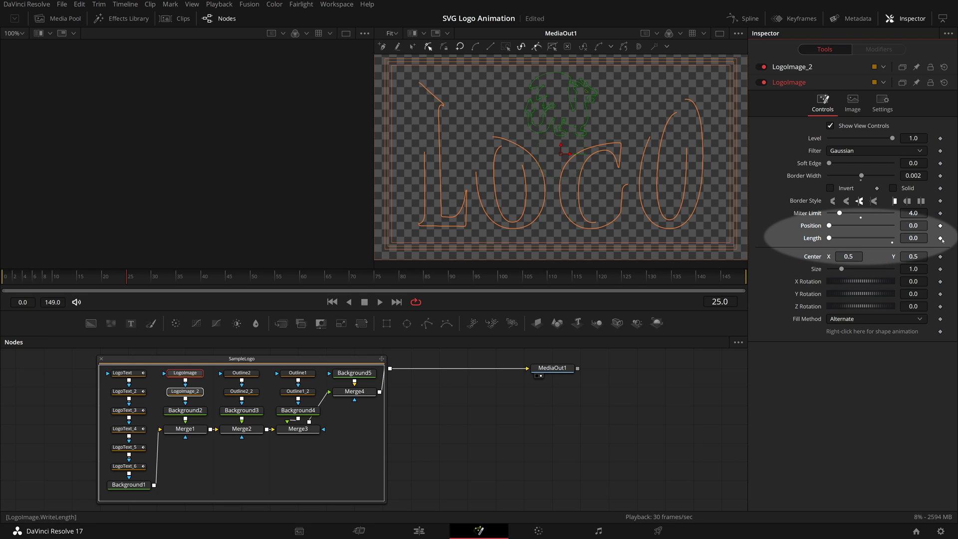
click(251, 277)
click(282, 277)
click(275, 277)
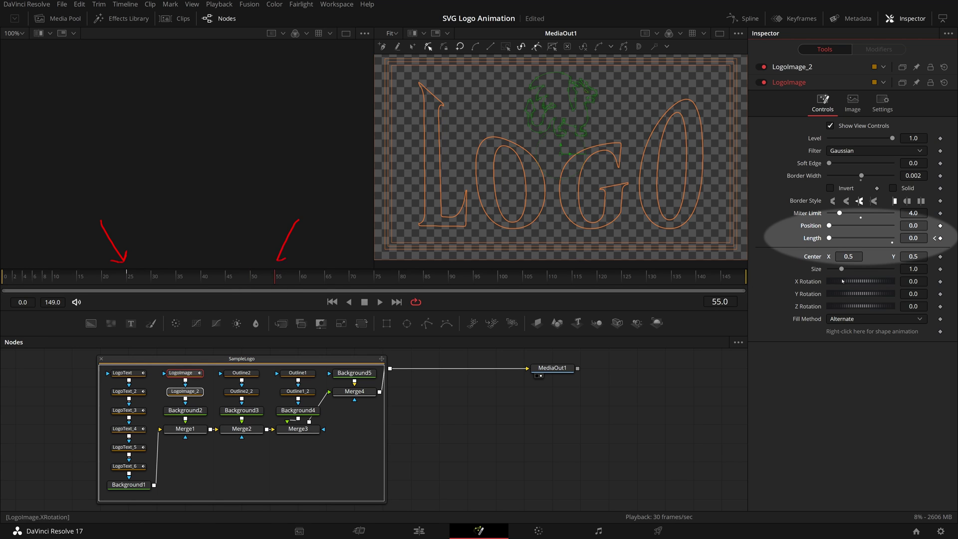
drag(829, 238, 893, 238)
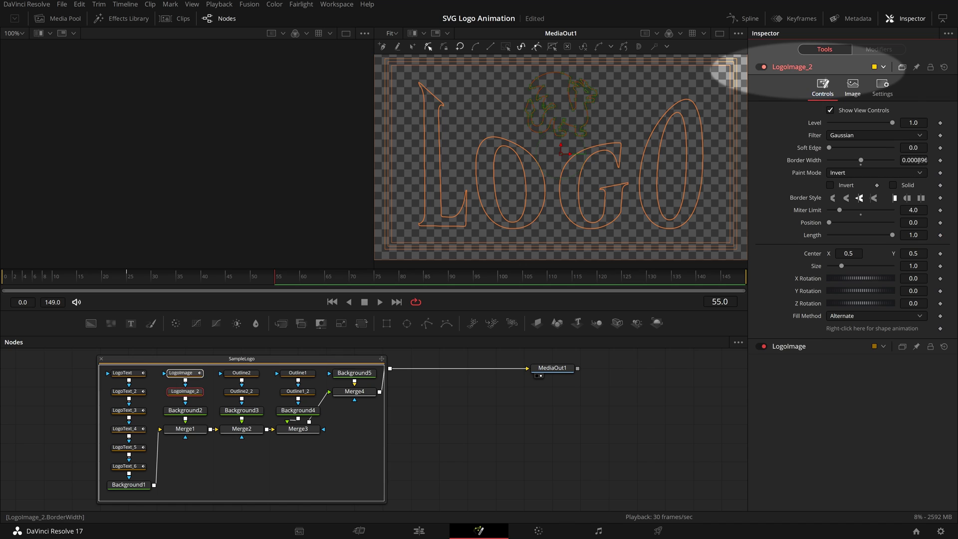
- Set LogoImage_2's stroke width and link its Length to LogoImage's Length
click(919, 160)
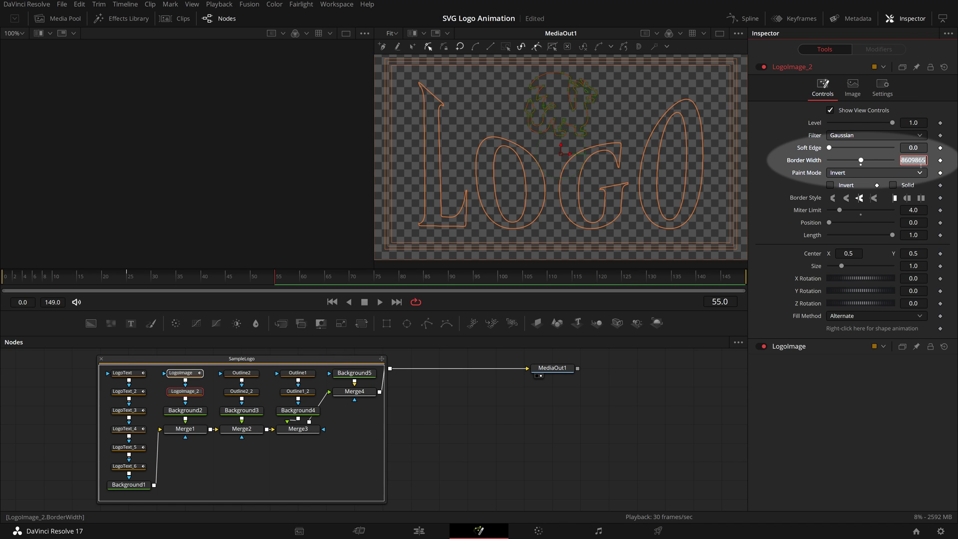
right_click(810, 236)
mouse_move(843, 276)
mouse_move(855, 294)
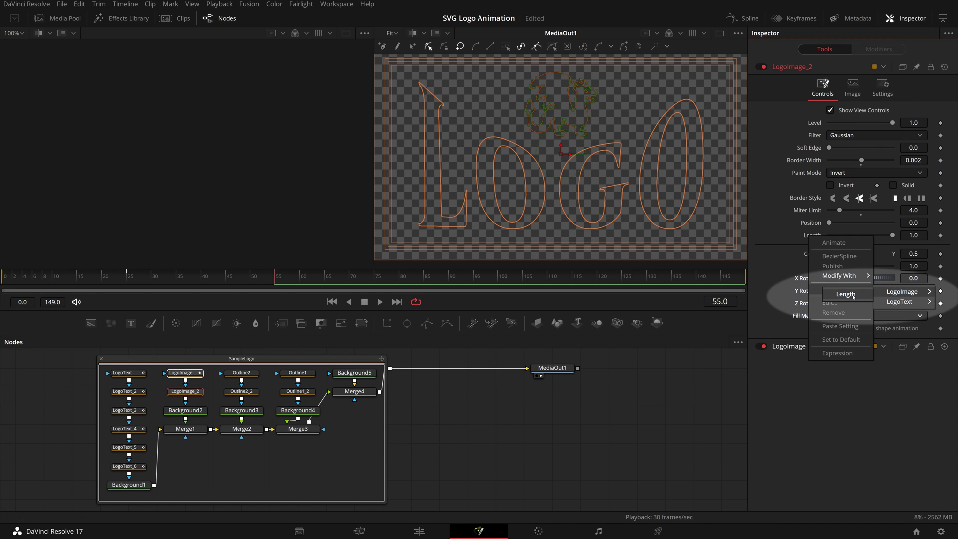
click(901, 291)
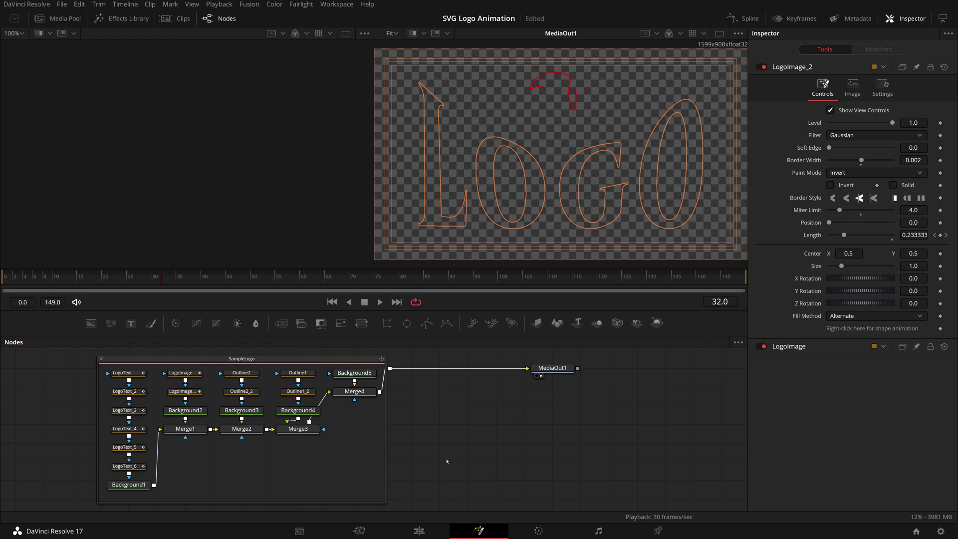
- Keyframe Outline2's Length at 0 on frame 50 and full on frame 80
drag(215, 370, 269, 404)
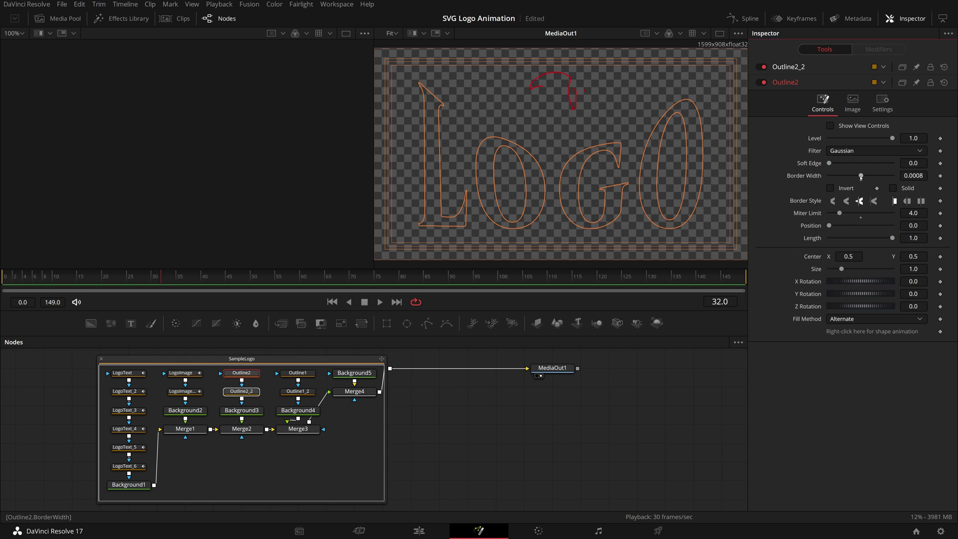
drag(860, 176, 861, 176)
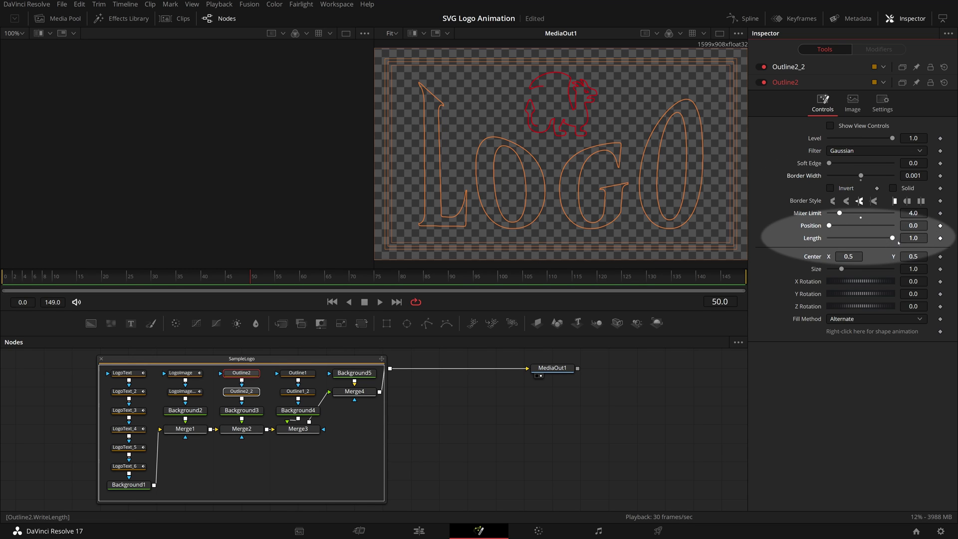
drag(892, 239, 822, 240)
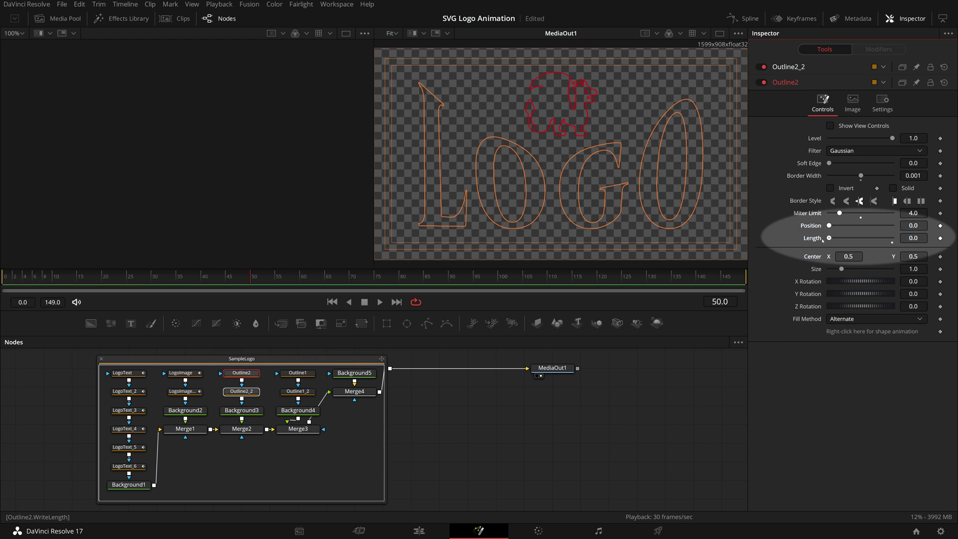
click(940, 239)
click(397, 281)
drag(828, 238, 903, 247)
- Give Outline2_2 a 0.001 border, link its Length to Outline2, and preview frames 61–77
click(788, 67)
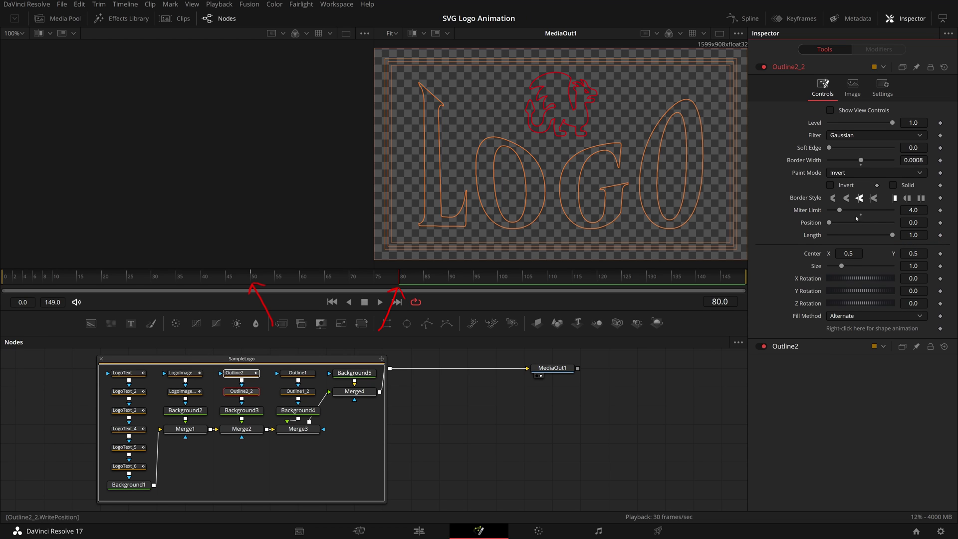
click(860, 160)
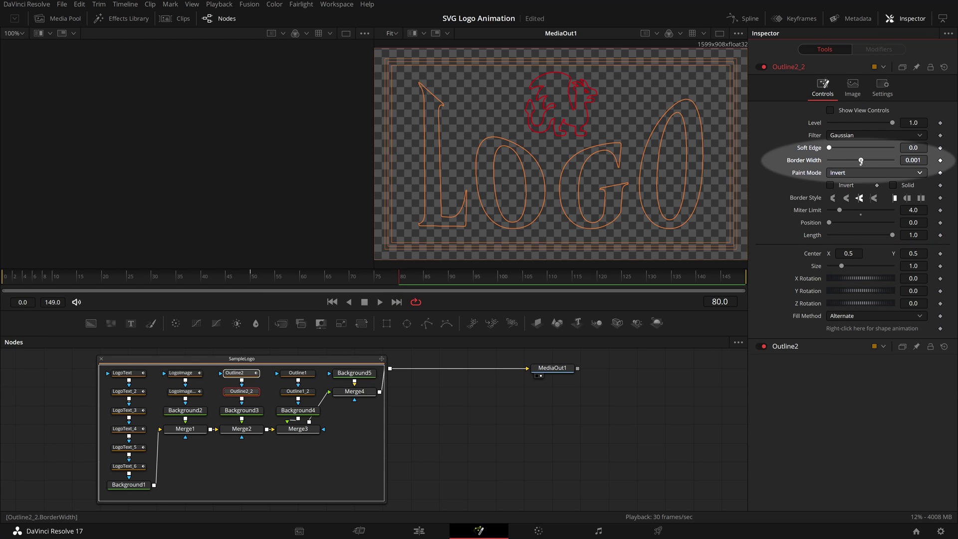
right_click(811, 235)
mouse_move(847, 289)
mouse_move(900, 311)
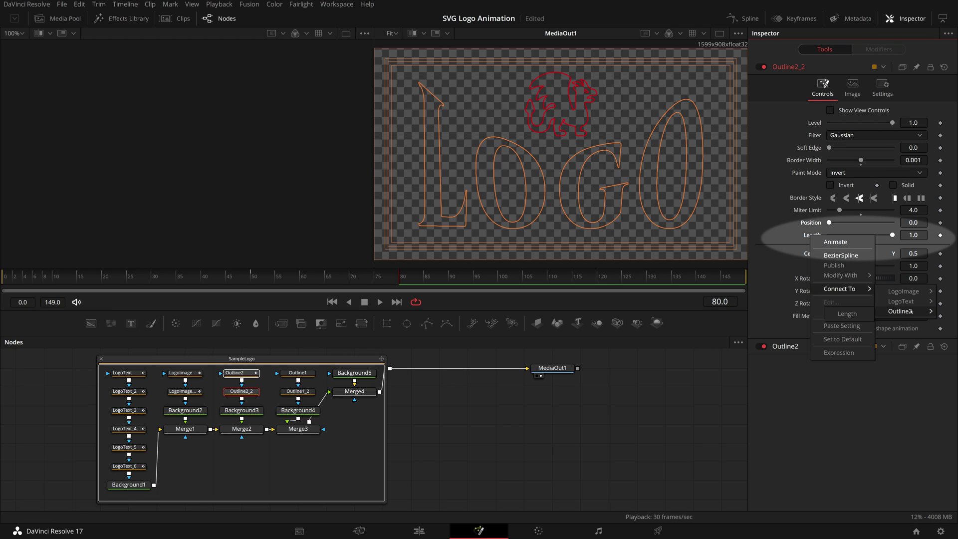
click(849, 315)
click(308, 291)
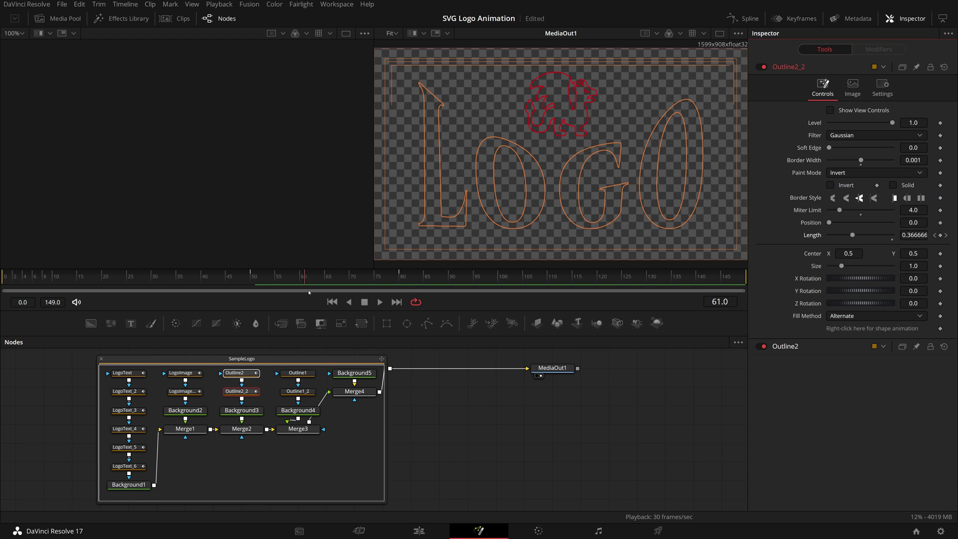
drag(308, 291, 359, 294)
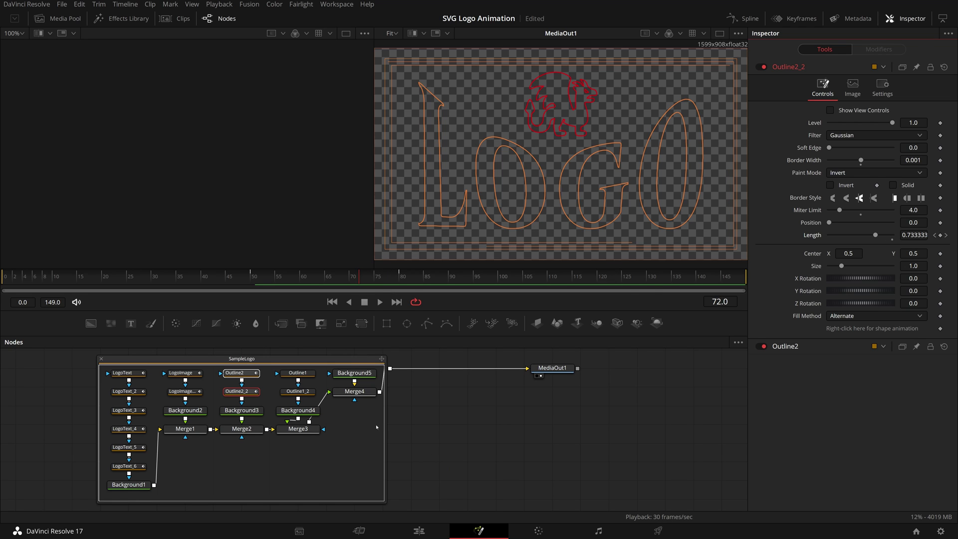
drag(272, 369, 320, 396)
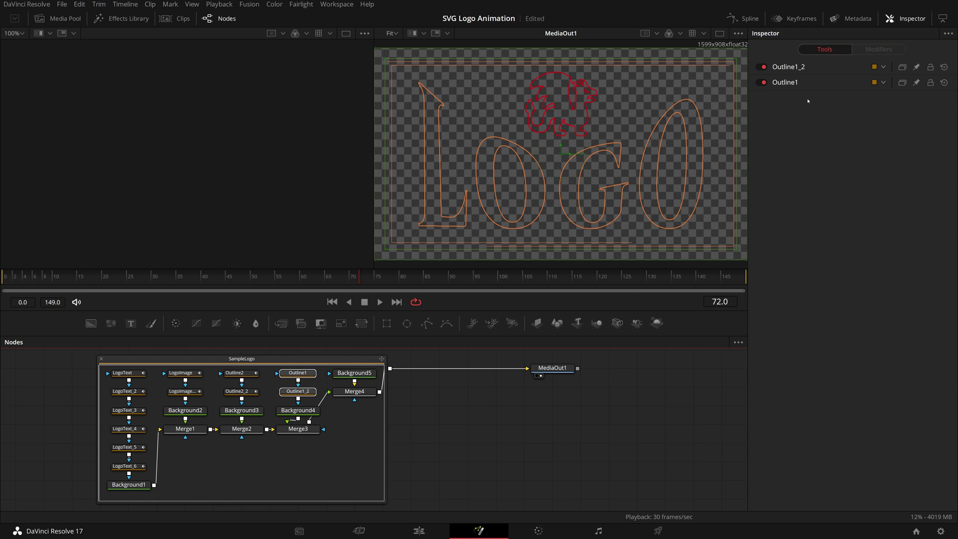
- Thin Outline1's stroke and keyframe its Length at 0 on frame 75
click(798, 81)
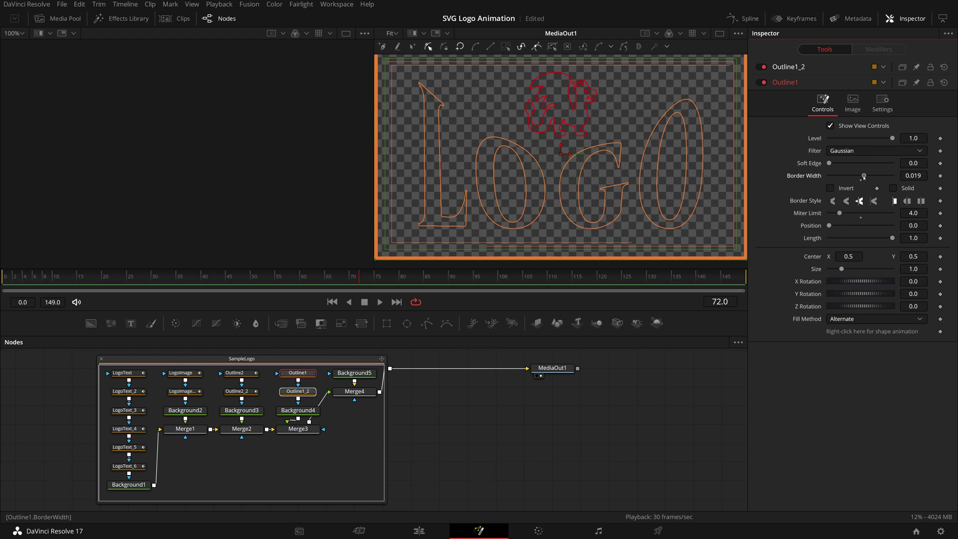
drag(863, 178, 862, 179)
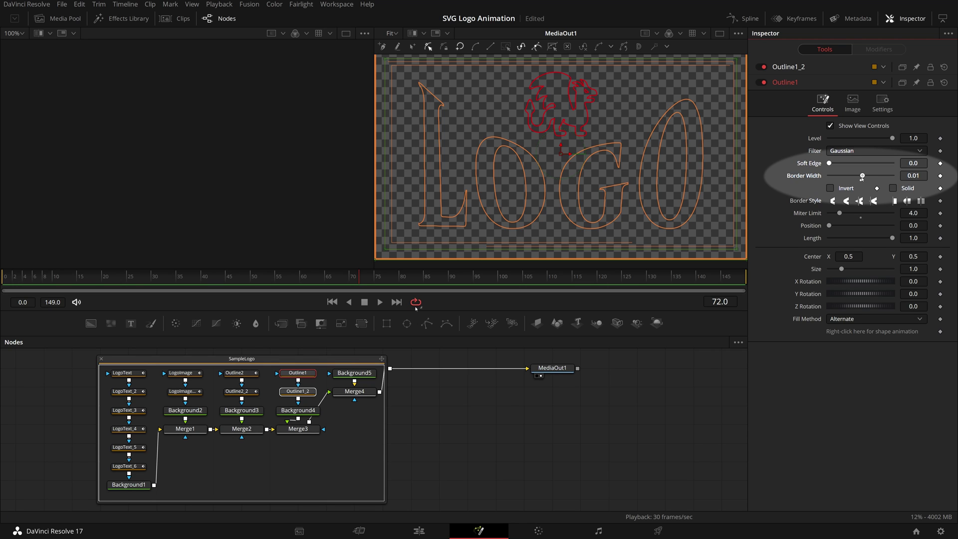
click(378, 280)
double_click(902, 239)
text(0)
key(Return)
click(940, 238)
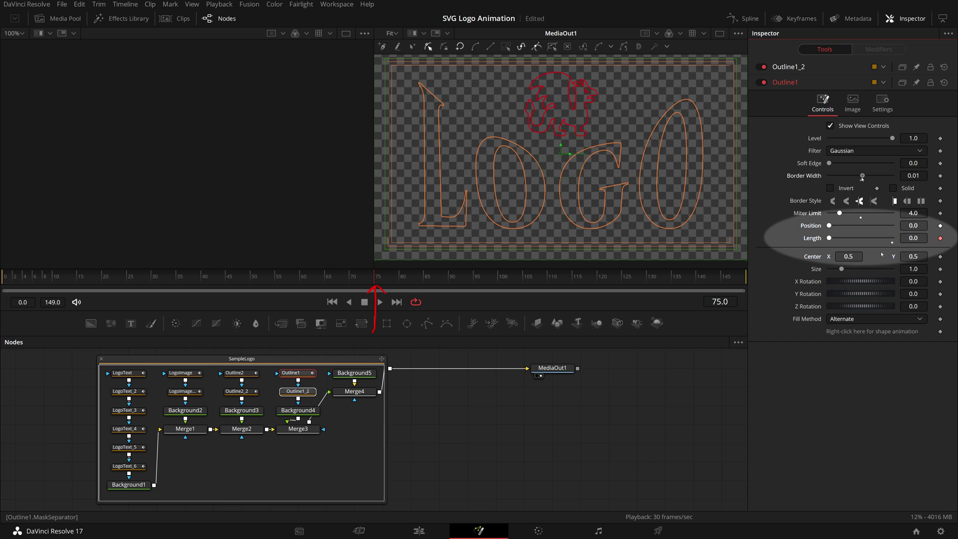
- At frame 105, give Outline1_2 a 0.003 stroke, link its Length to Outline1's Length, and play
click(524, 281)
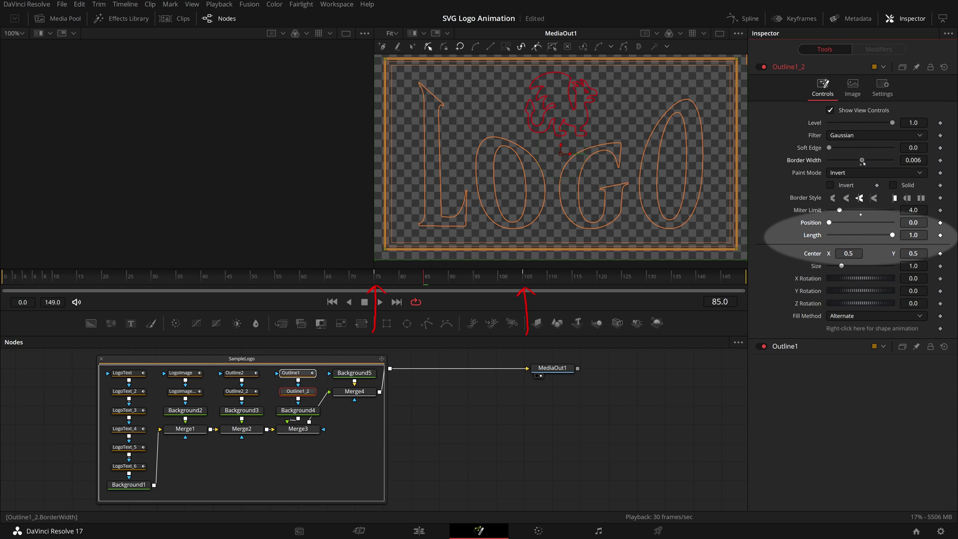
drag(863, 162, 861, 163)
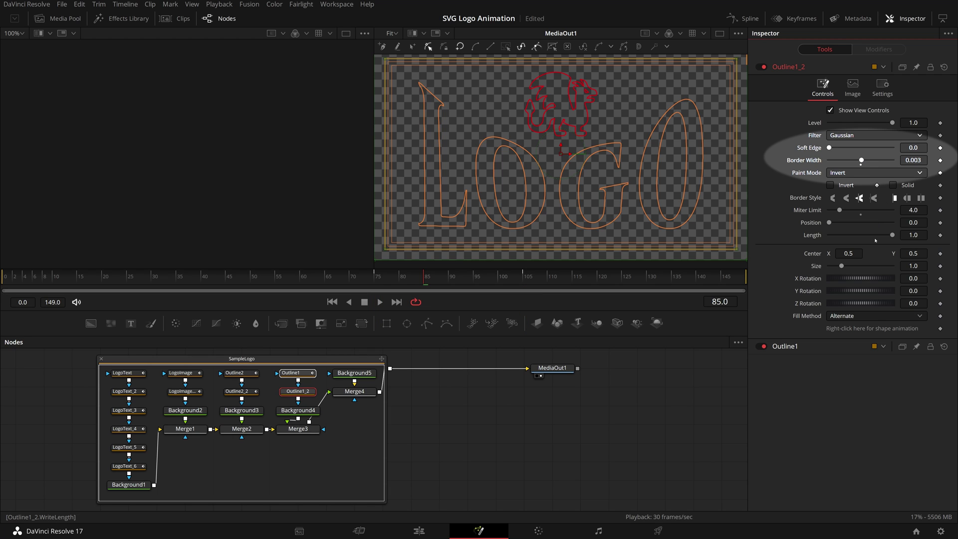
right_click(817, 238)
mouse_move(850, 288)
mouse_move(879, 313)
click(859, 315)
key(space)
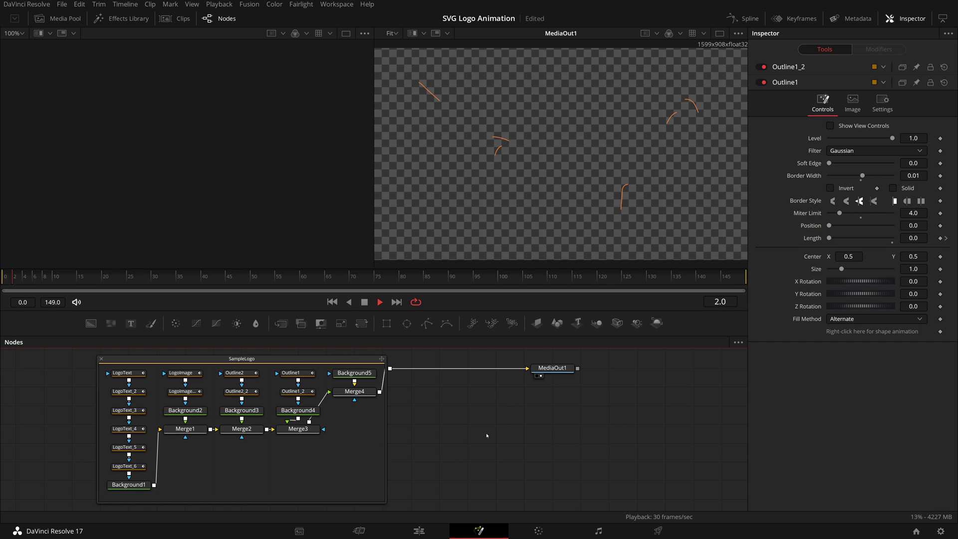
- Stop playback, collapse the SampleLogo group, and import SampleLogo.svg again with Width 1600
key(space)
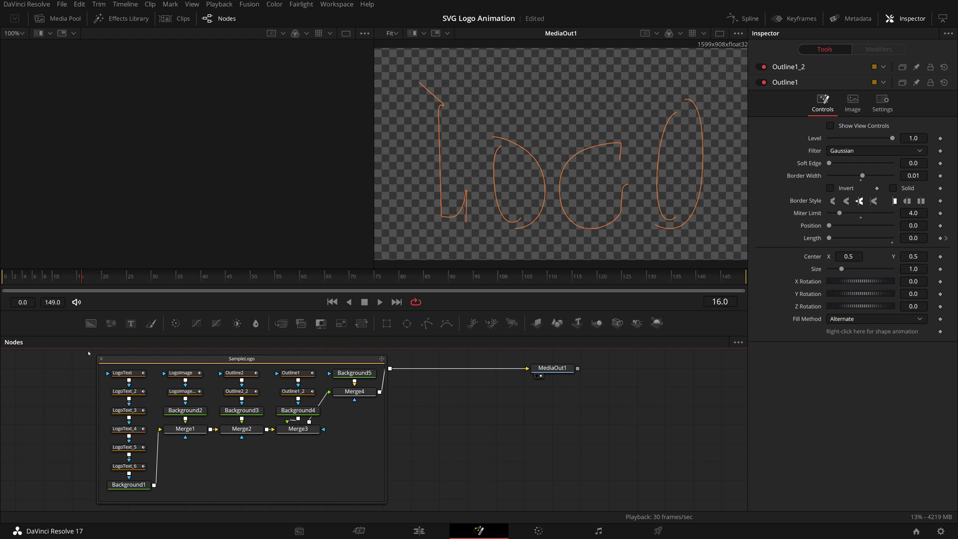
click(102, 359)
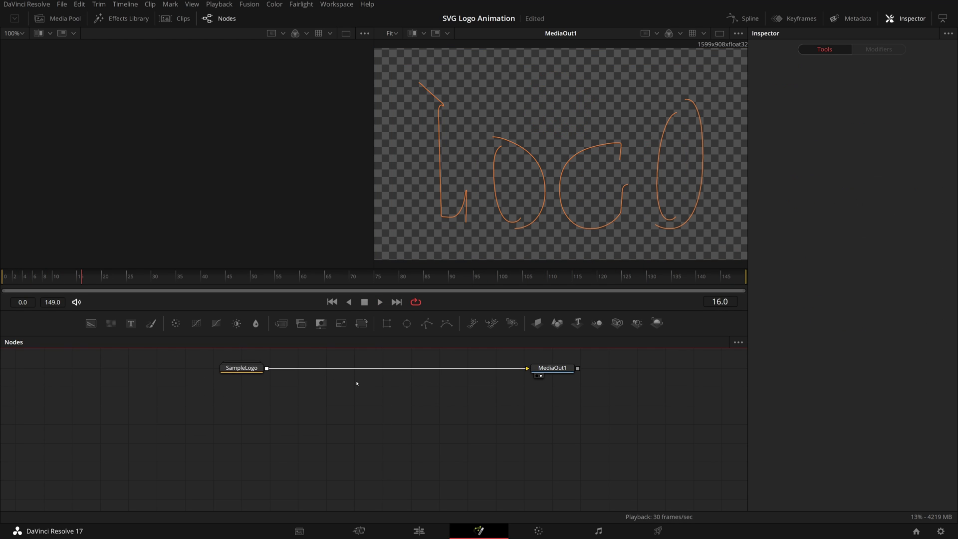
click(248, 4)
mouse_move(282, 58)
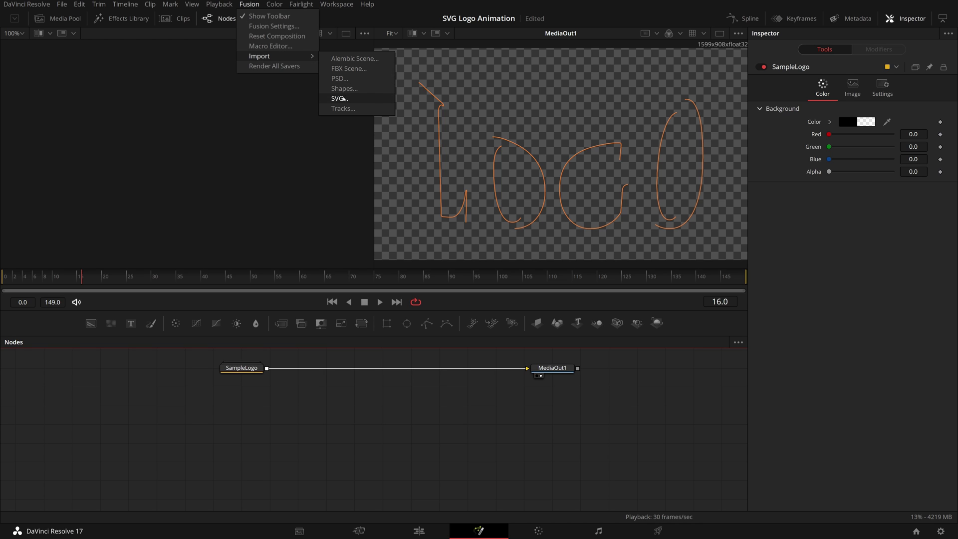
click(337, 98)
click(114, 63)
double_click(115, 62)
click(553, 253)
text(1)
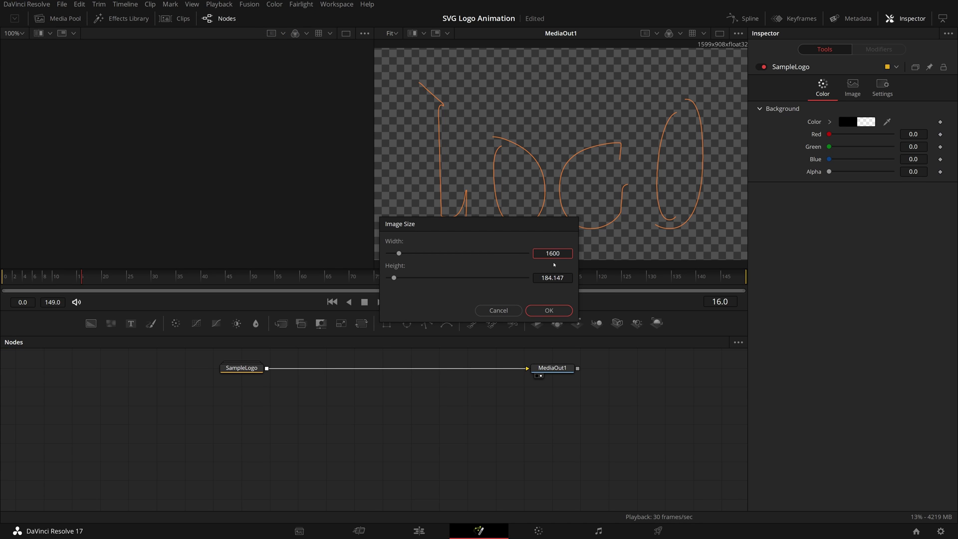
text(600)
click(569, 281)
click(549, 310)
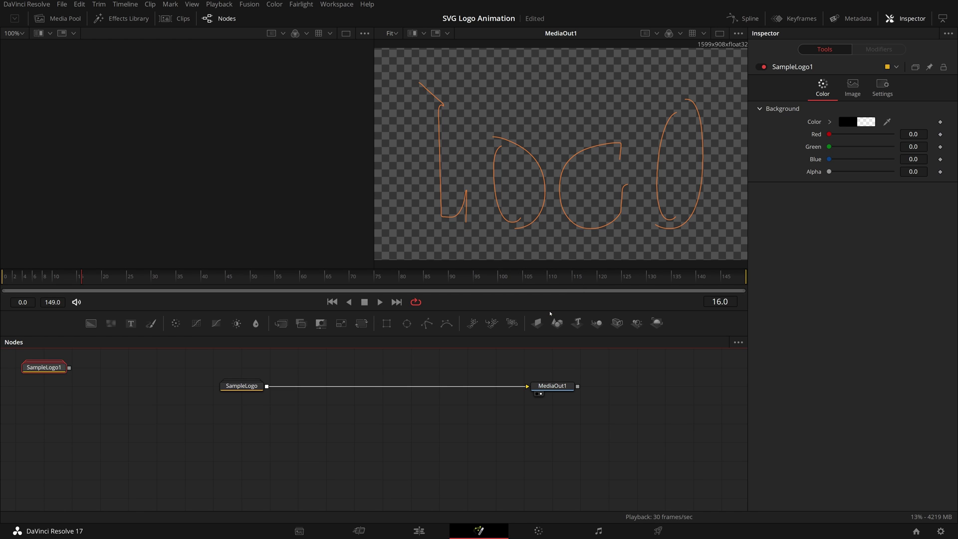
- Show SampleLogo1 in the left viewer, expand its group, and tidy the node layout
drag(276, 425, 281, 178)
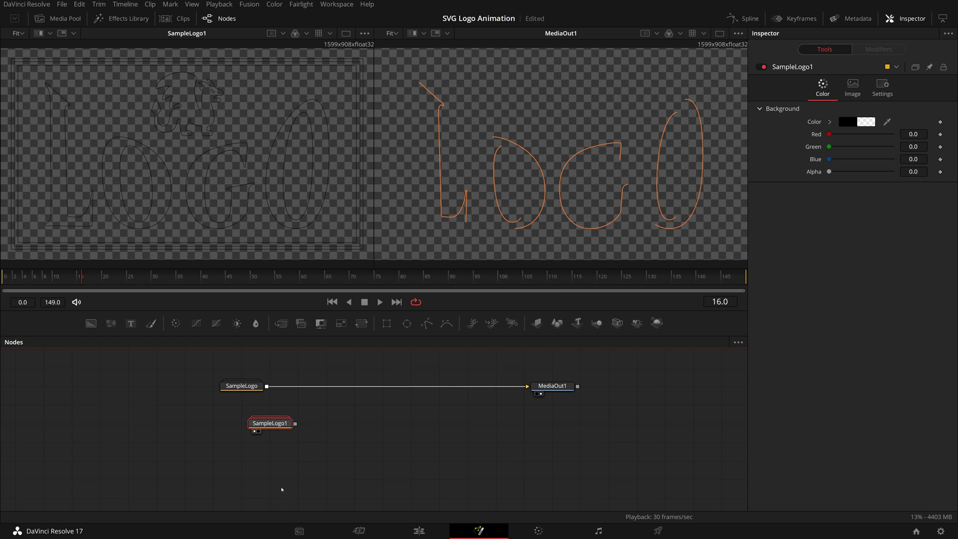
double_click(270, 423)
drag(242, 385, 468, 423)
drag(315, 395, 287, 358)
- Colour Background6 orange and Background7 red for the dragon
click(156, 484)
click(856, 168)
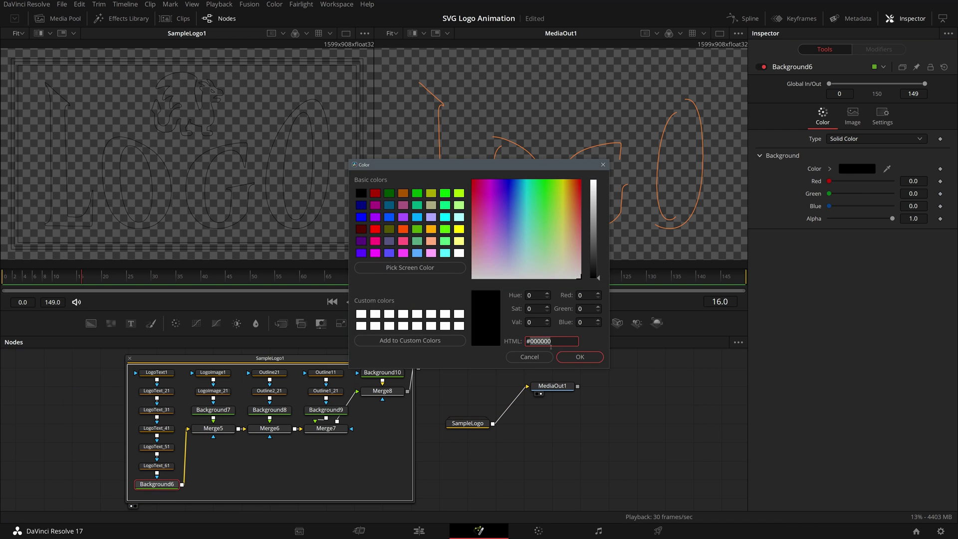
click(403, 193)
click(580, 356)
click(213, 410)
click(856, 168)
click(375, 229)
- Paste the orange #ed7d31 colour code into Background8 and Background9
click(579, 356)
click(269, 409)
click(856, 168)
triple_click(551, 341)
text(#ed7d31)
click(580, 357)
click(325, 410)
click(856, 169)
triple_click(551, 340)
text(#ed7d31)
click(579, 357)
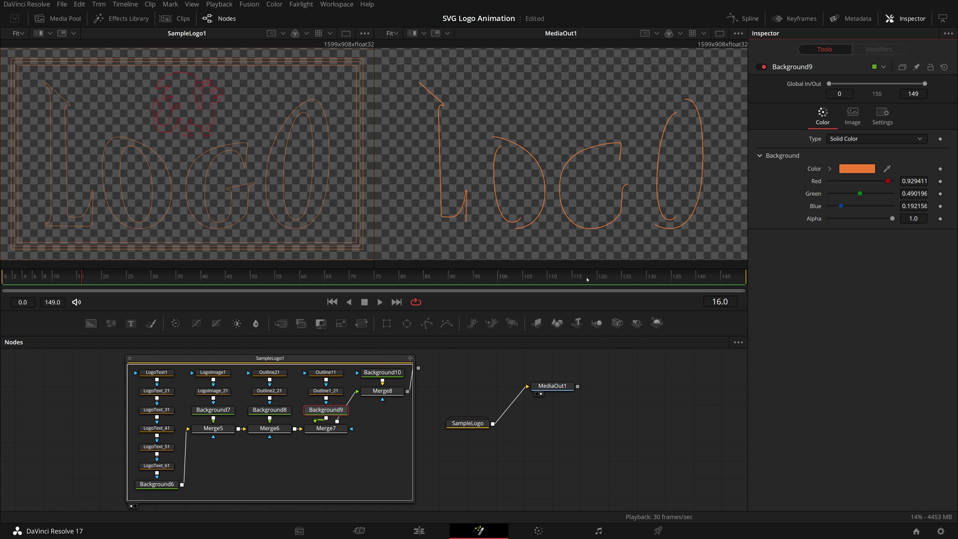
- Select the LogoText1 through LogoText_61 shapes and make the letters Solid
click(385, 435)
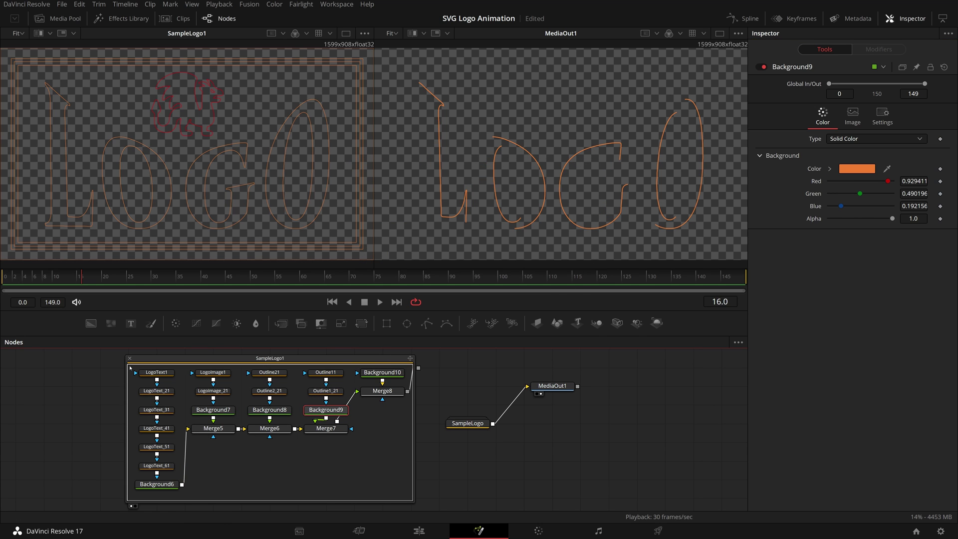
drag(130, 367, 180, 473)
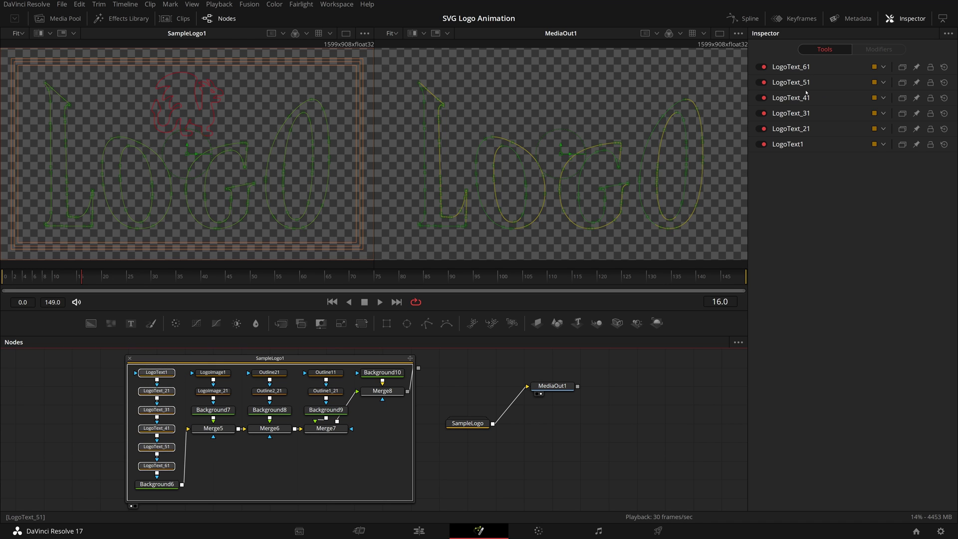
click(787, 144)
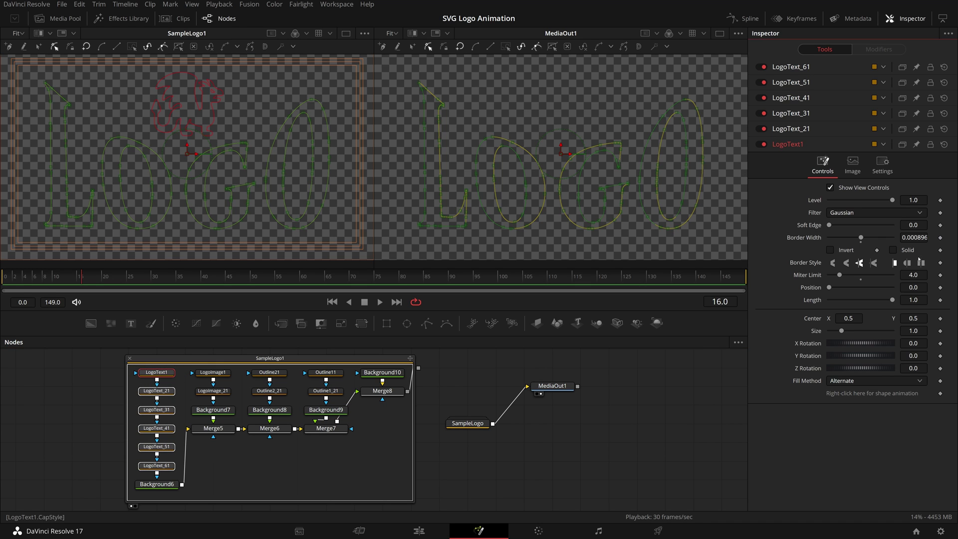
click(892, 250)
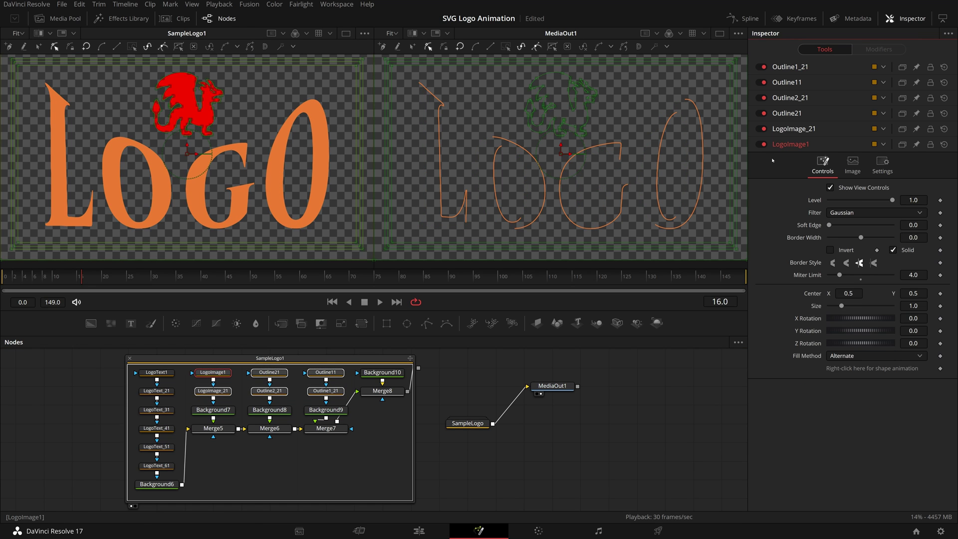
- Make the LogoImage_21 dragon and Outline1_21 border shapes solid-filled
click(793, 128)
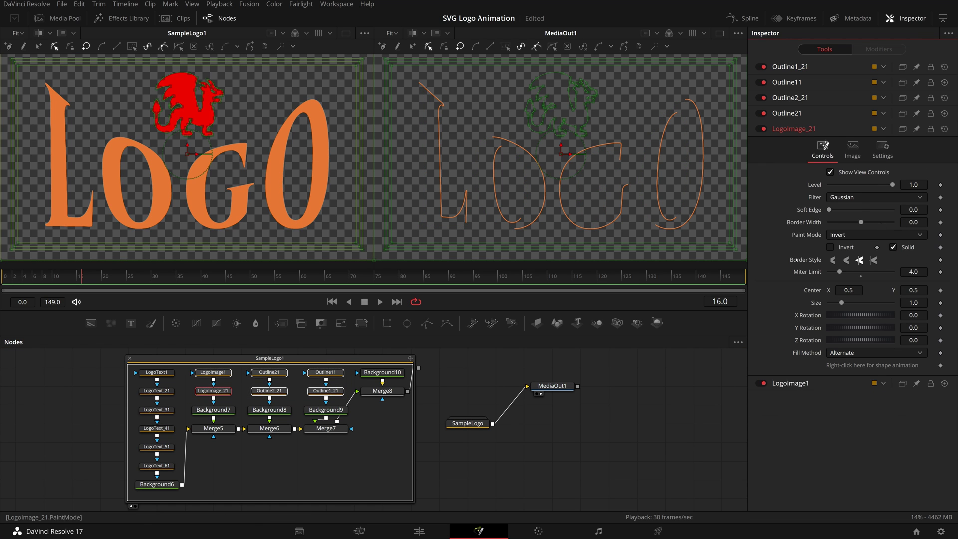
click(786, 82)
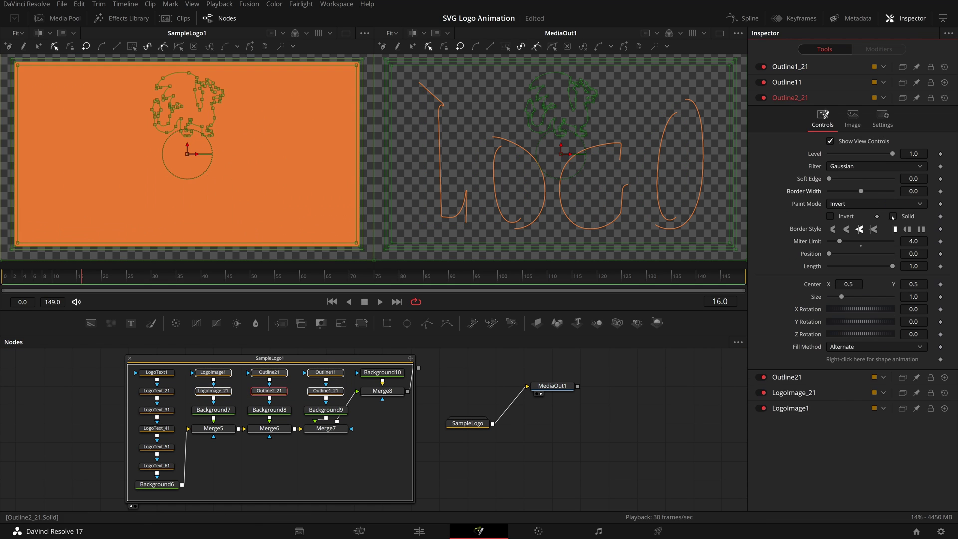
click(893, 188)
click(893, 188)
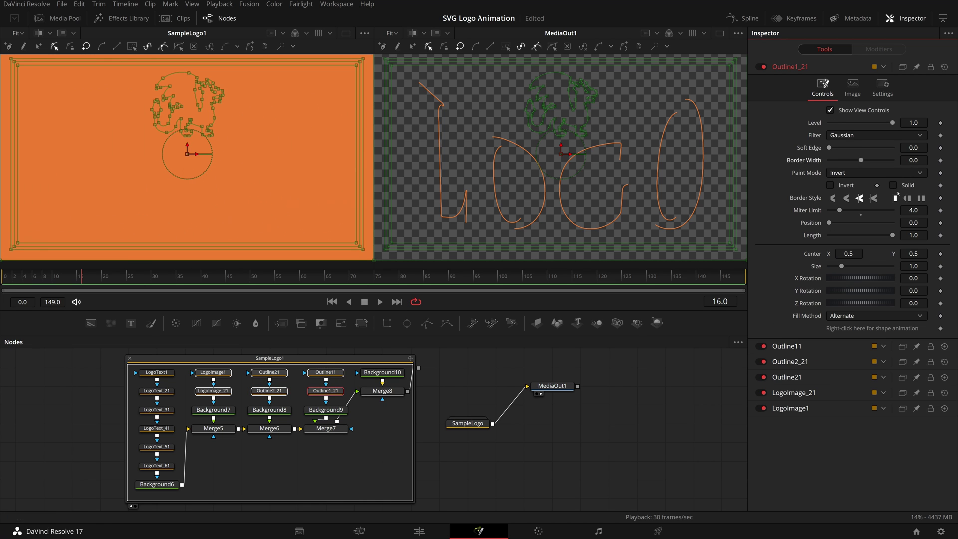
- Merge SampleLogo1 with the SampleLogo group through Merge9
drag(418, 367, 492, 423)
drag(552, 386, 637, 367)
drag(467, 423, 523, 404)
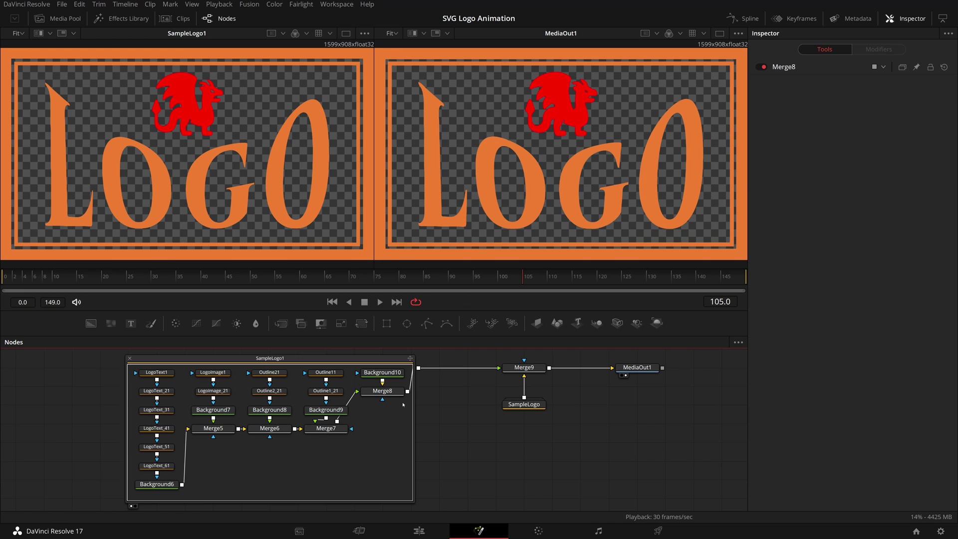
- Keyframe Merge8's Blend from 0 at frame 105 to 1.0 at frame 120, then play
click(392, 391)
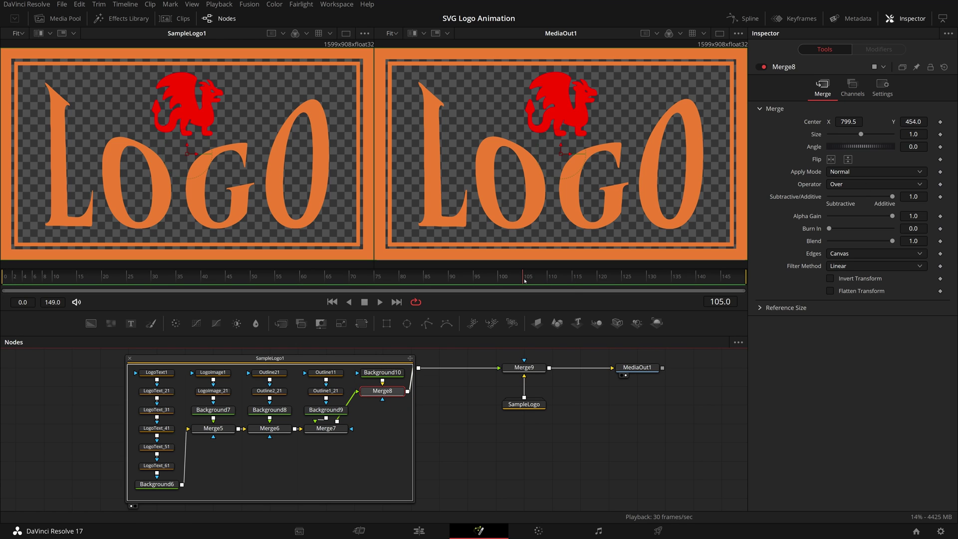
click(882, 88)
drag(891, 121, 828, 121)
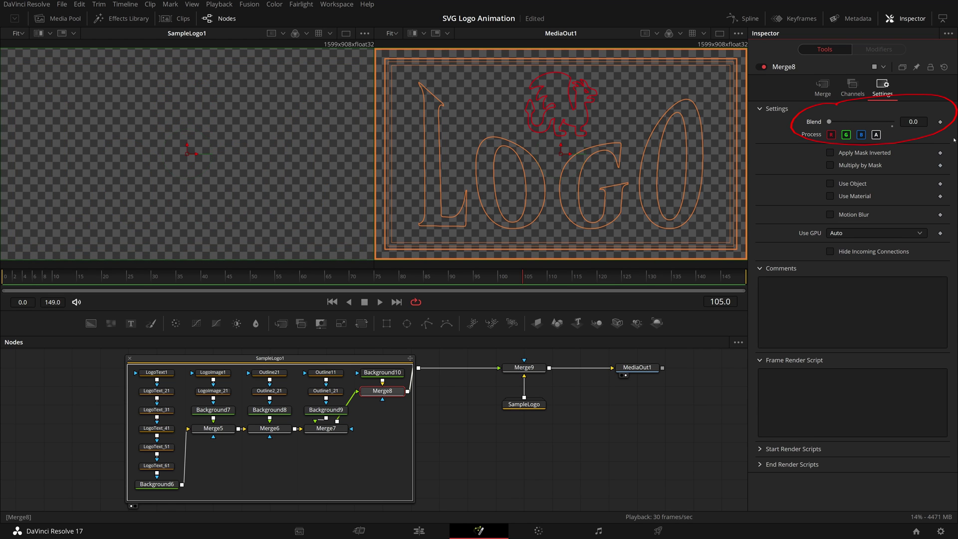
click(940, 122)
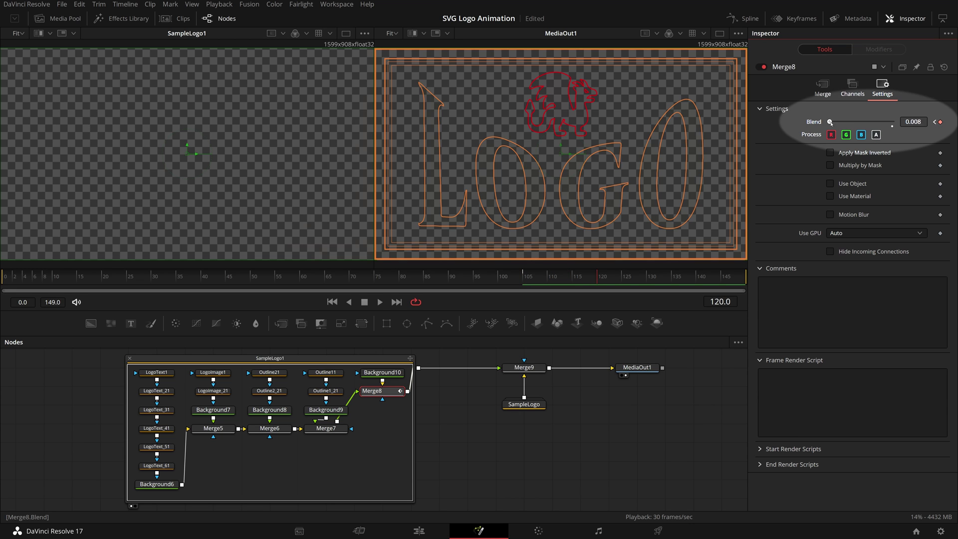
drag(832, 122, 900, 129)
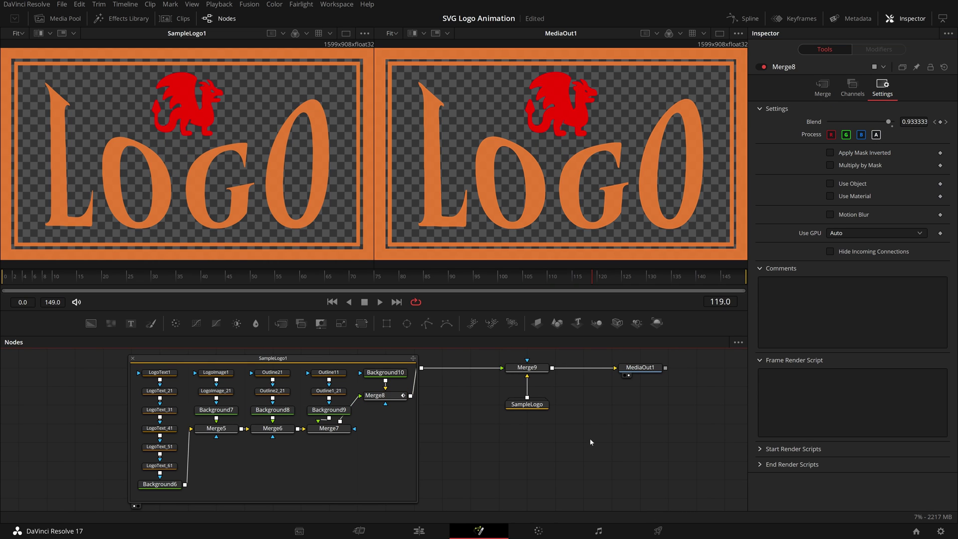
key(space)
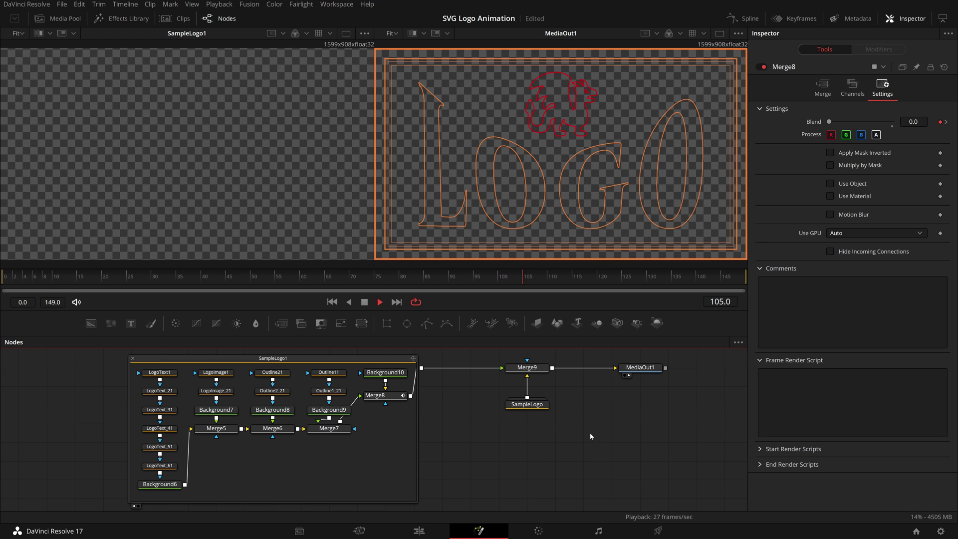
- Stop playback, collapse SampleLogo1, expand the SampleLogo group, and rearrange the nodes
key(space)
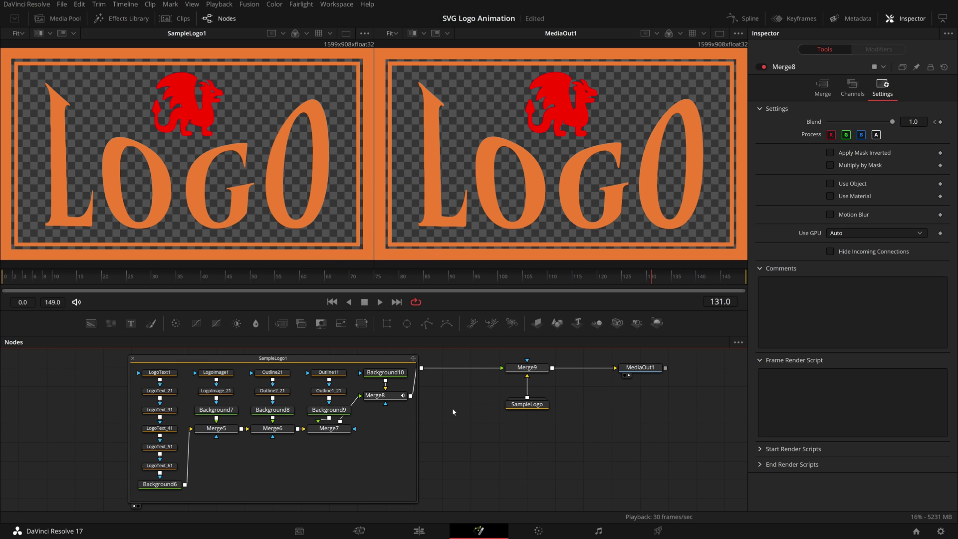
click(133, 358)
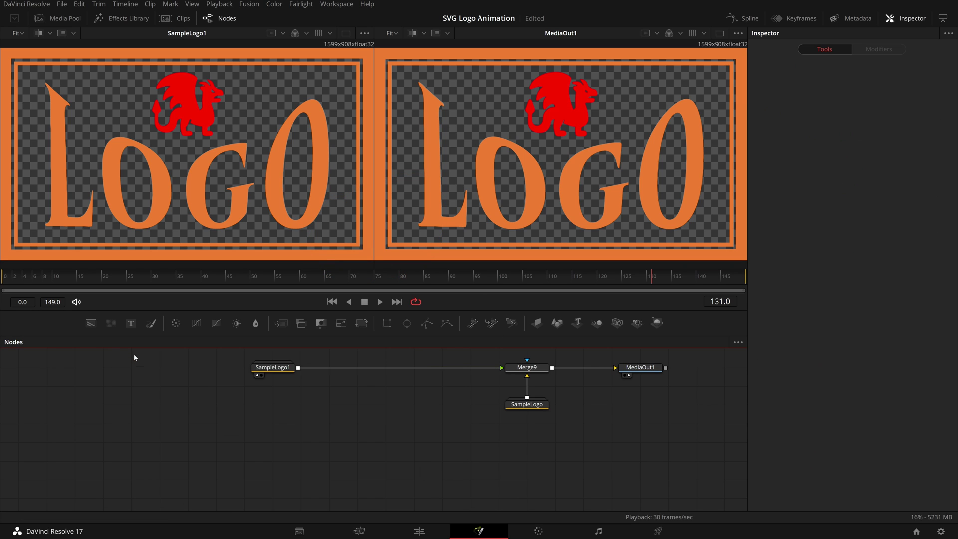
double_click(523, 404)
drag(514, 397, 499, 422)
drag(349, 376, 377, 359)
drag(499, 423, 527, 404)
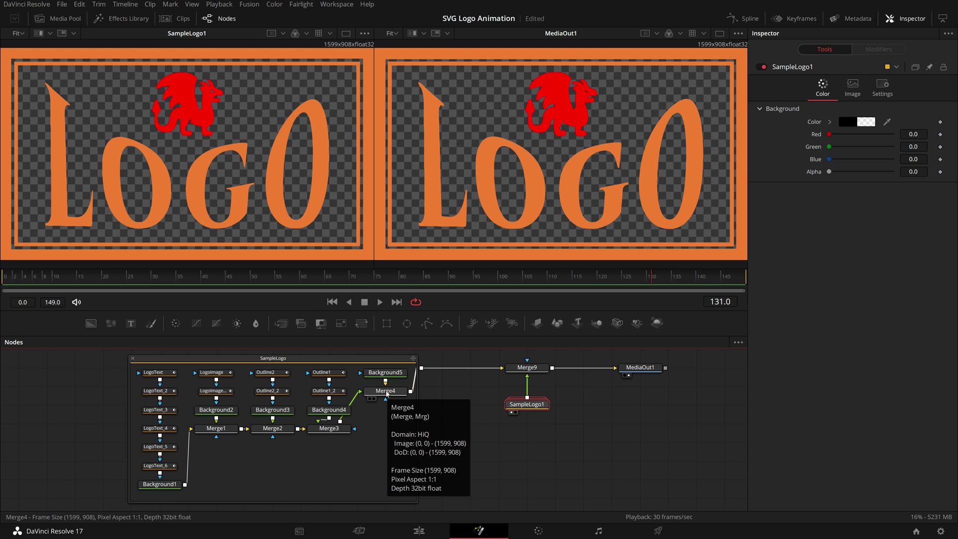
- Keyframe Merge4's Blend at 1.0 on frame 105 and 0 on frame 120
click(386, 393)
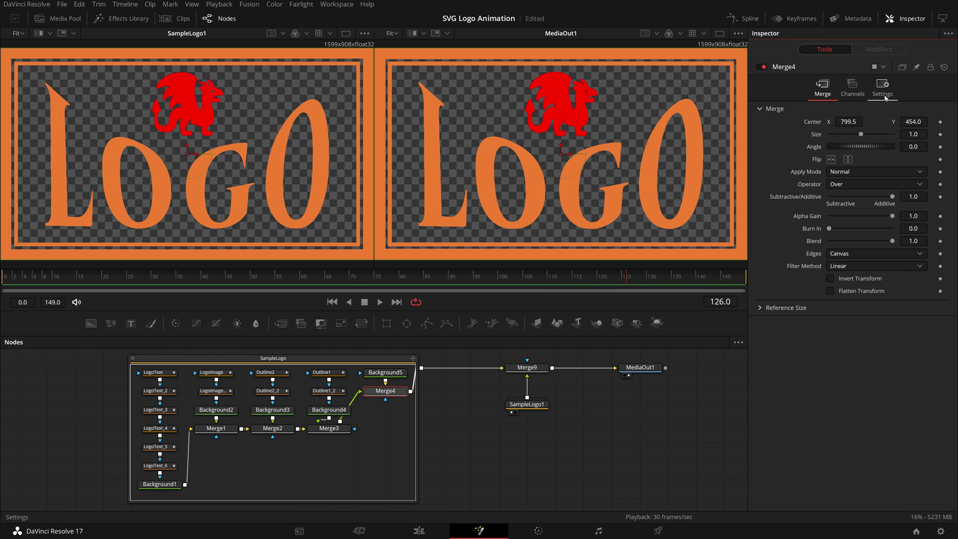
click(884, 96)
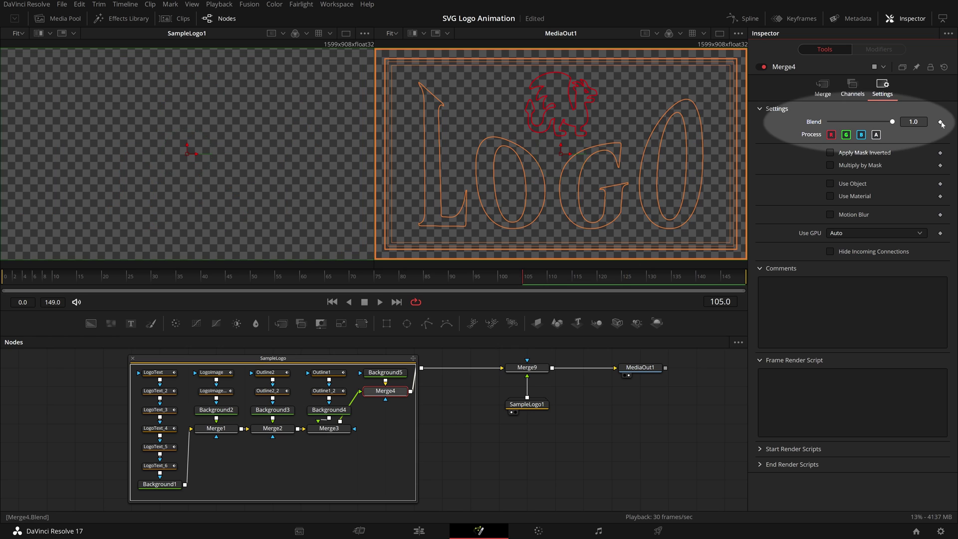
click(940, 121)
click(598, 280)
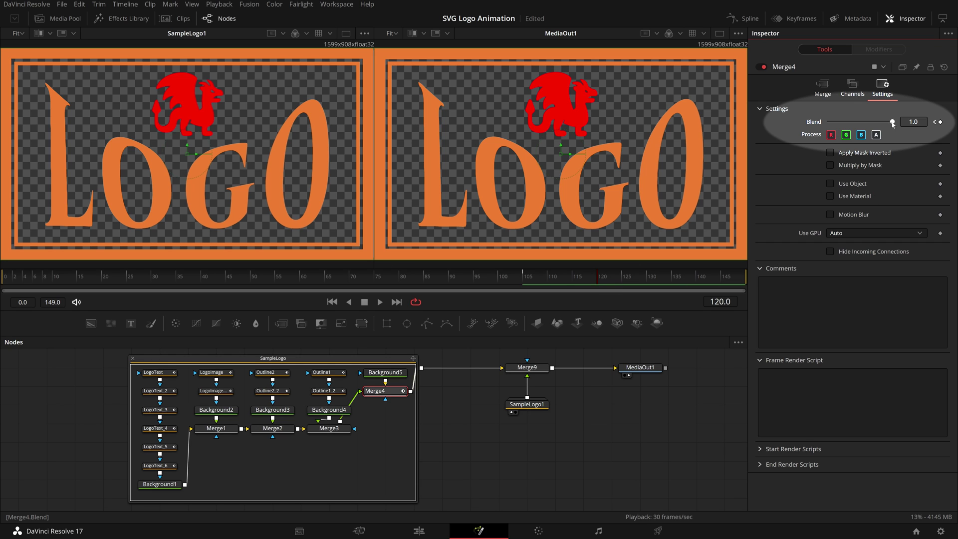
drag(892, 122, 885, 123)
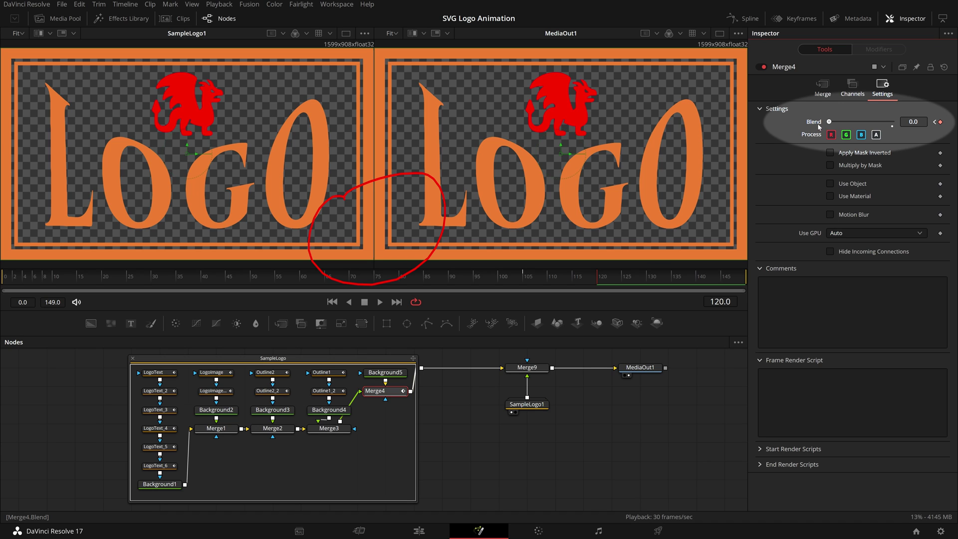
- Play the transition, then move the dragon layer's center and marquee-select its wing points
key(space)
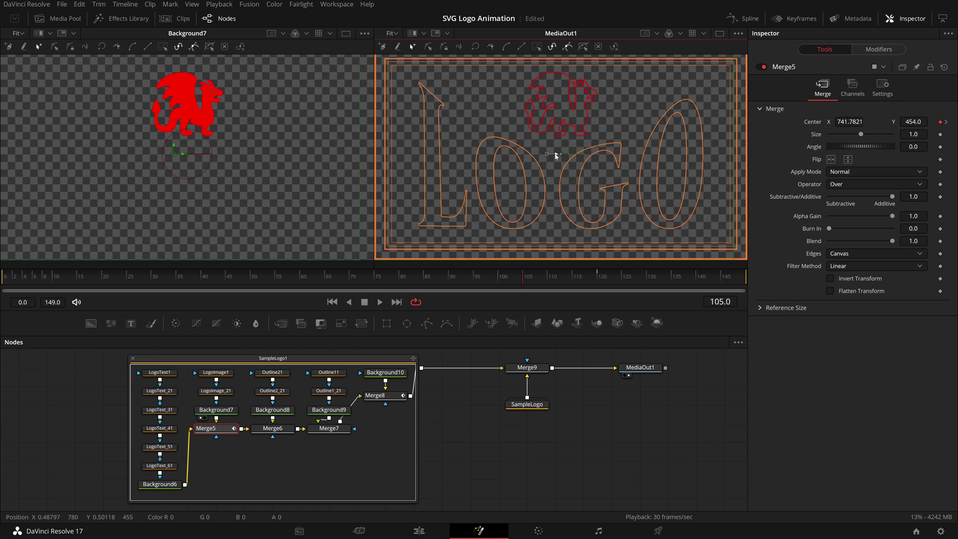
drag(555, 154, 375, 152)
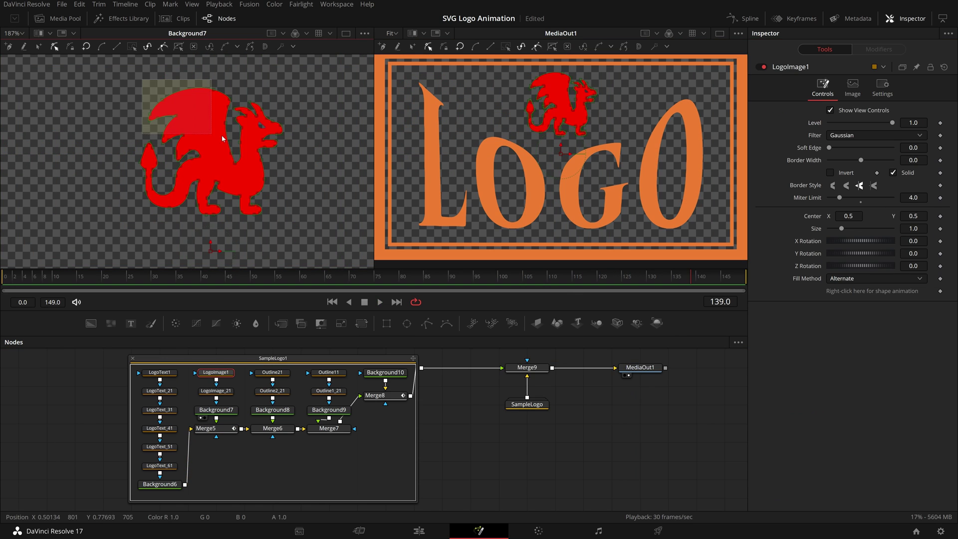
drag(223, 138, 237, 143)
- Return the Edit timeline playhead to the start and play the composite over the gradient
click(632, 276)
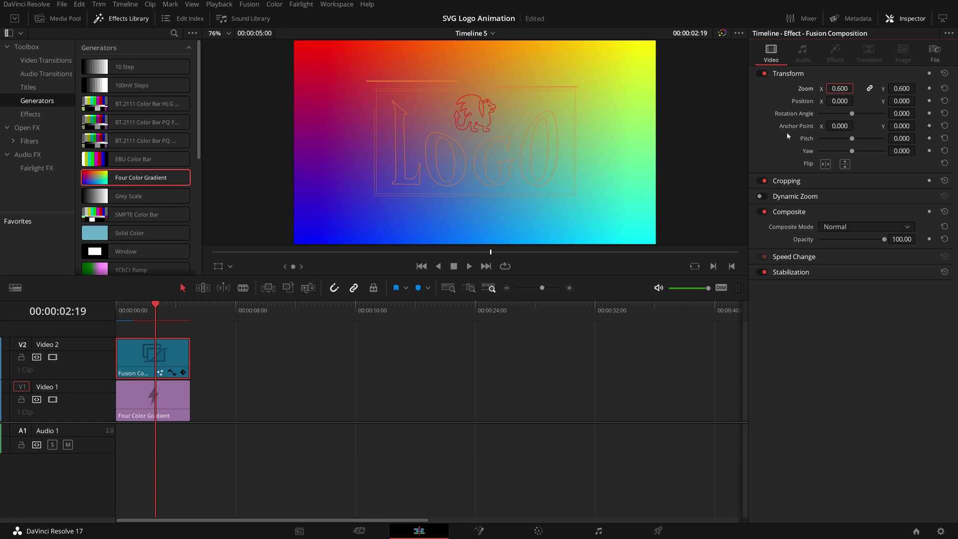
drag(152, 312, 116, 313)
key(space)
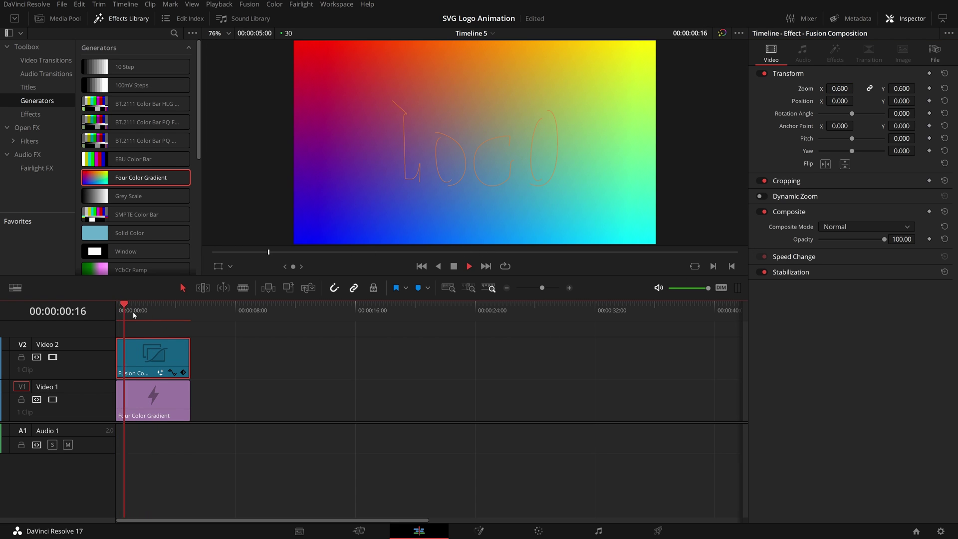